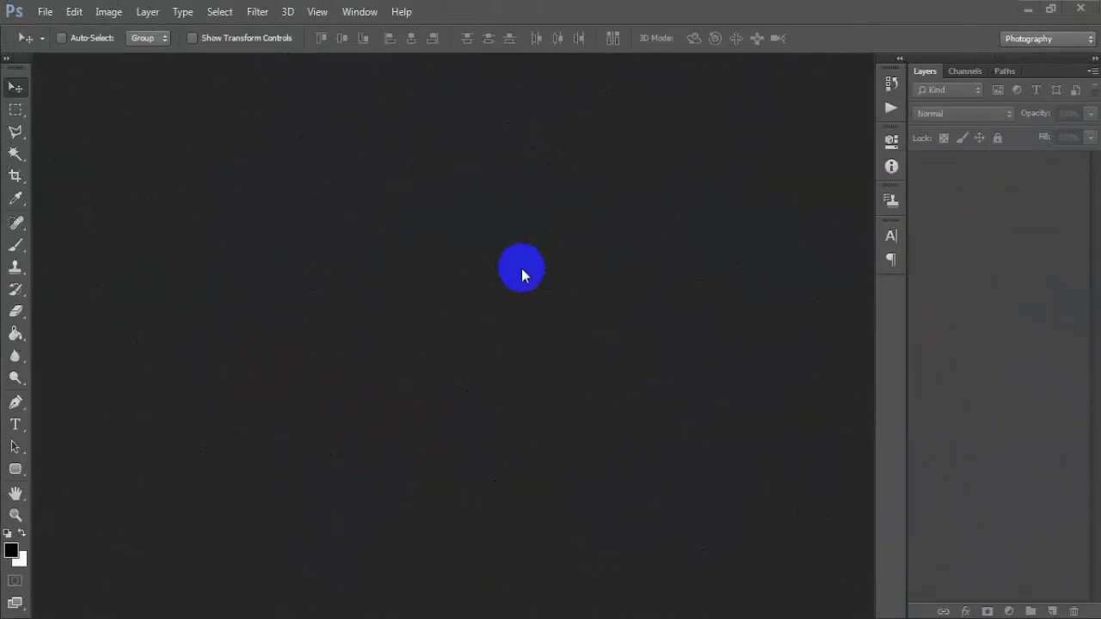
Open elijah-o-donnell-1603486-unsplash.jpg as a docked tab and duplicate its Background into Layer 1.
click(44, 11)
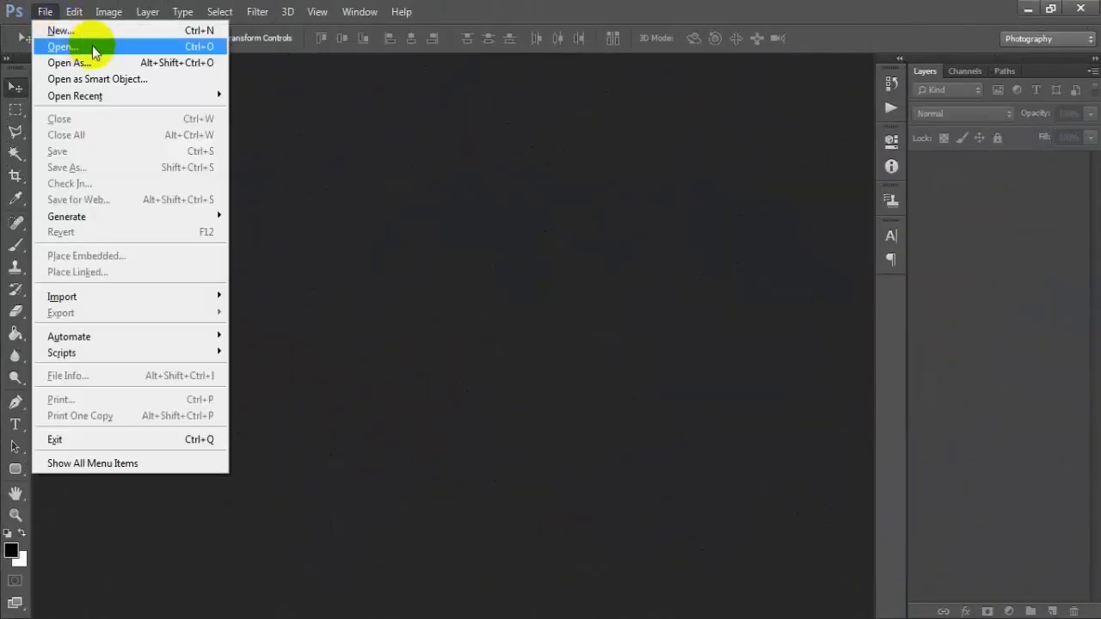
click(51, 44)
click(312, 277)
click(524, 381)
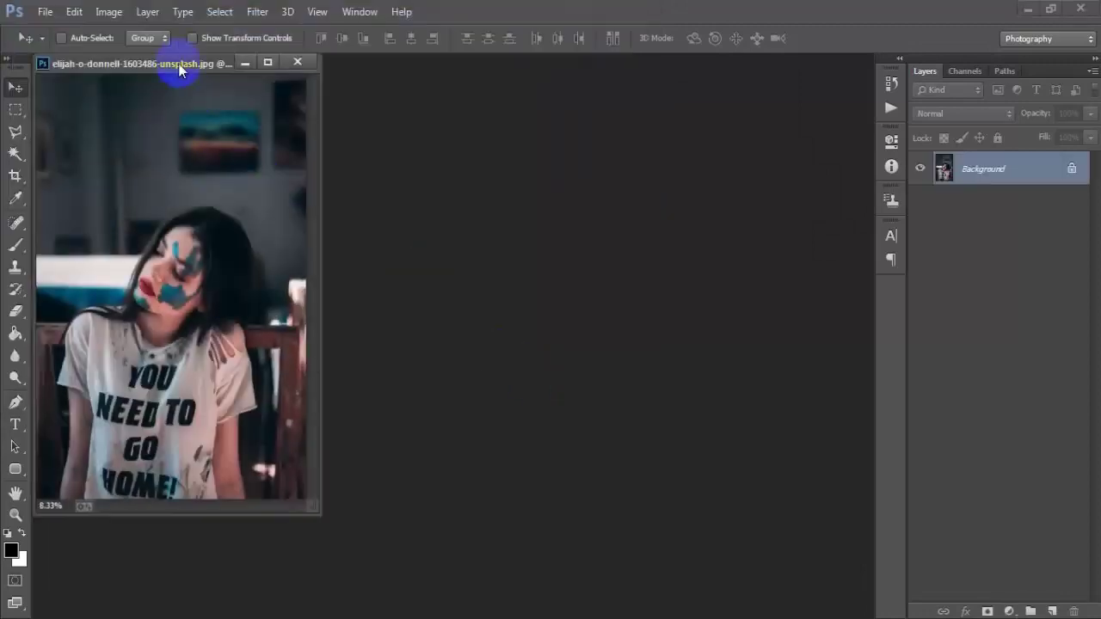
drag(178, 63, 357, 70)
key(ctrl+j)
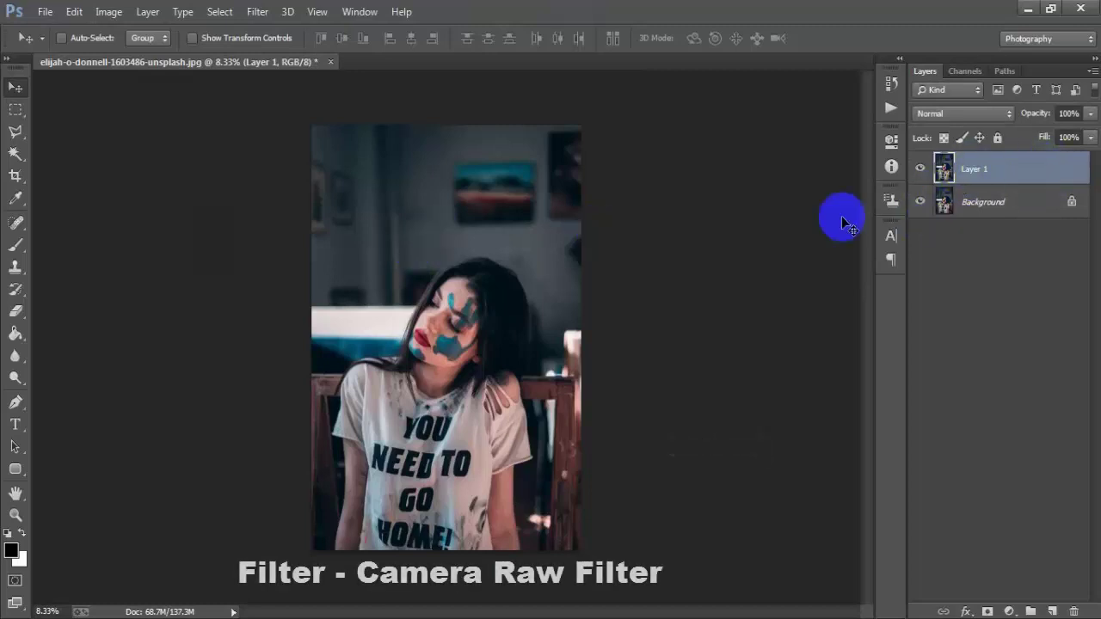
Apply the Camera Raw Filter to Layer 1 and cool its Temperature to -17.
click(257, 12)
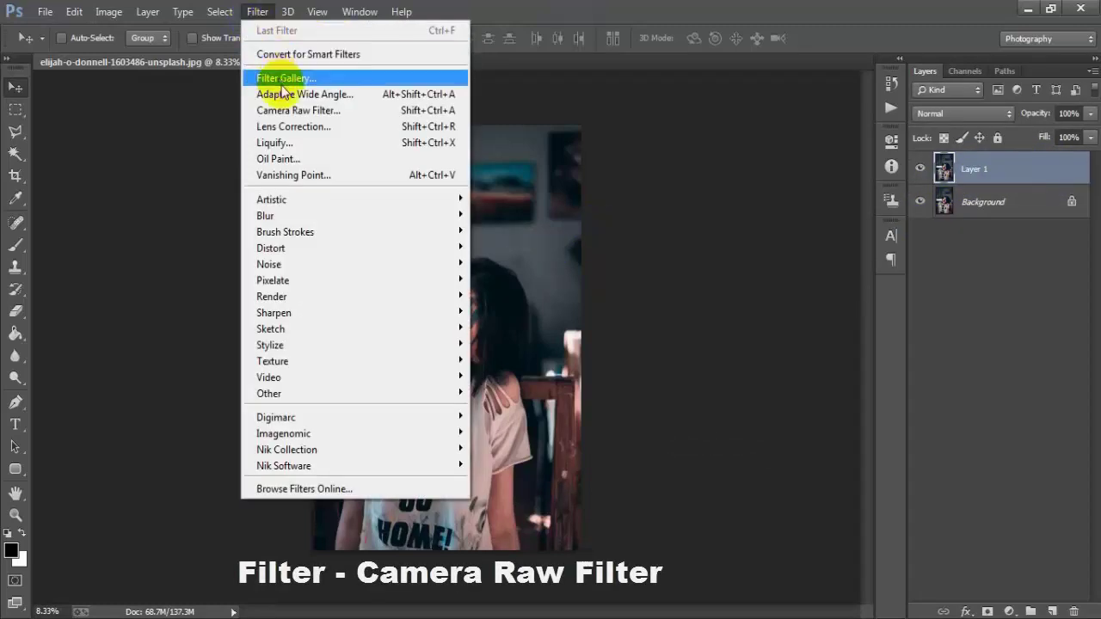
click(378, 110)
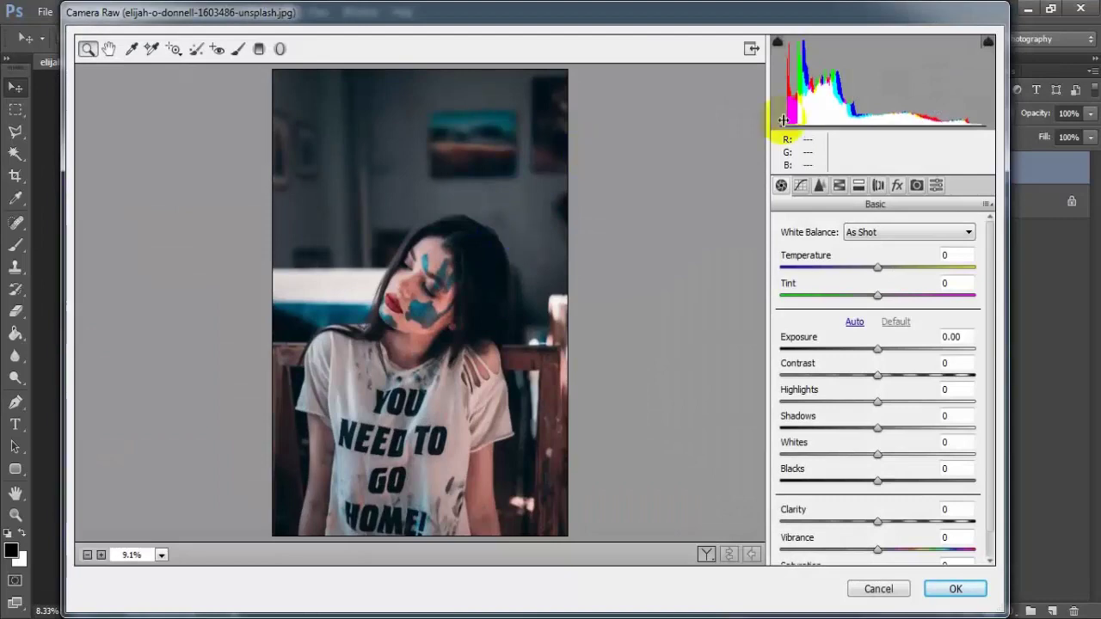
click(873, 266)
drag(877, 270, 861, 275)
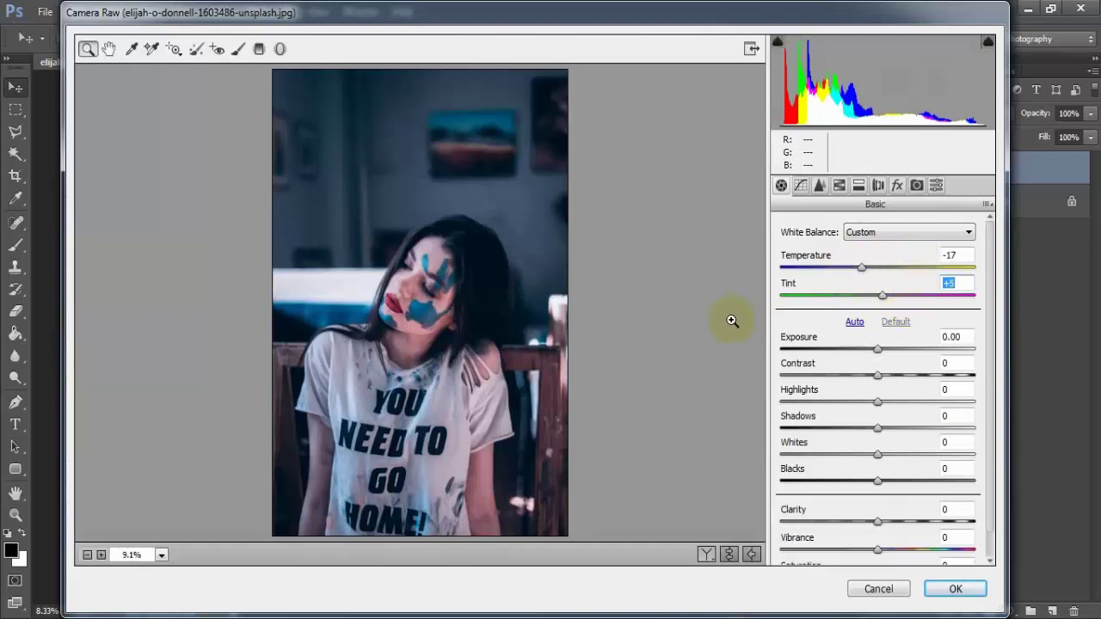
On the Parametric Tone Curve, raise Lights to +20 and lower Shadows to -33.
click(800, 186)
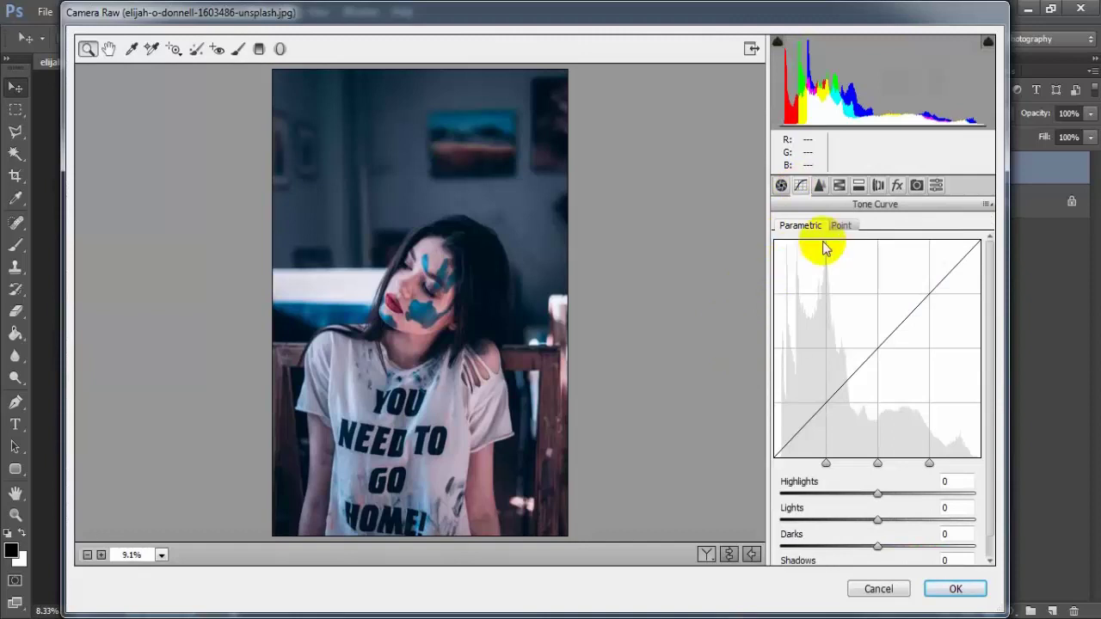
click(840, 226)
click(786, 227)
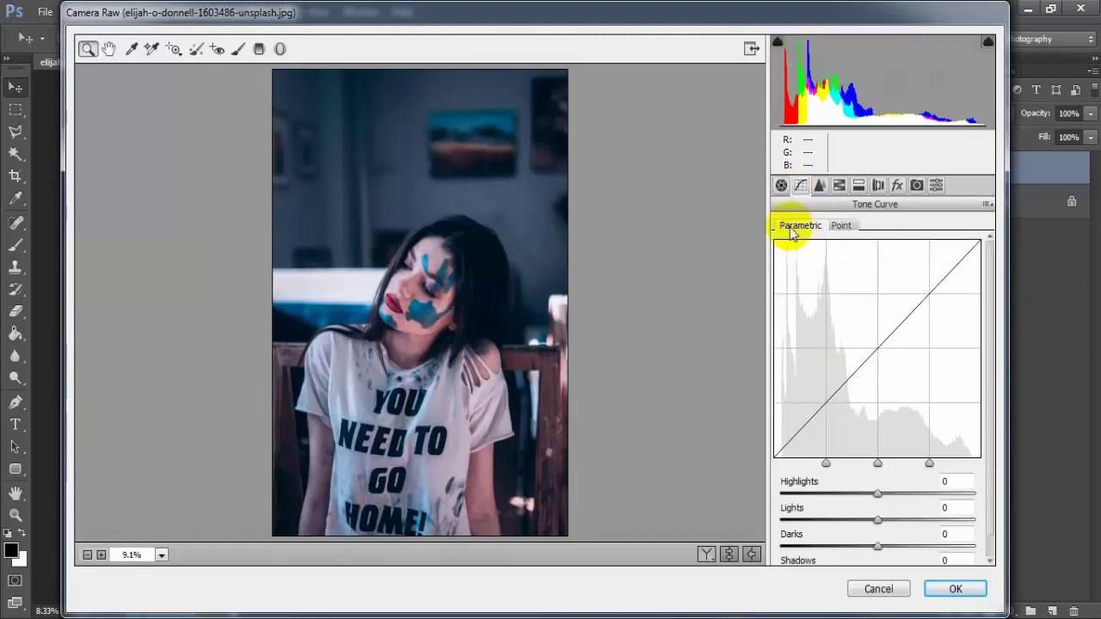
scroll(987, 481, down, 1)
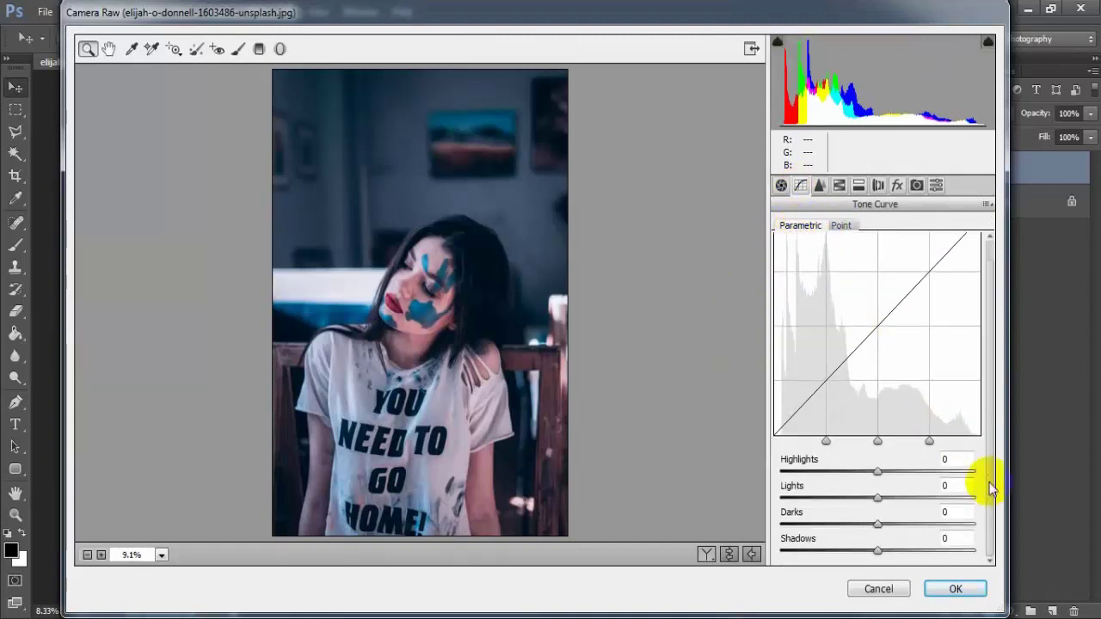
drag(880, 504, 898, 505)
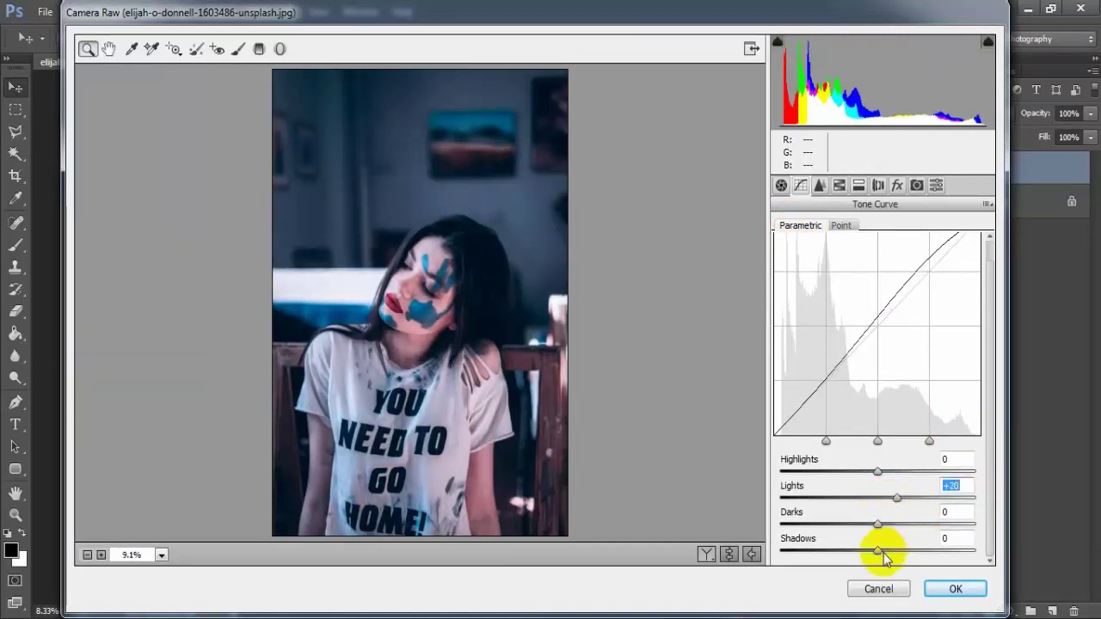
drag(879, 553, 848, 554)
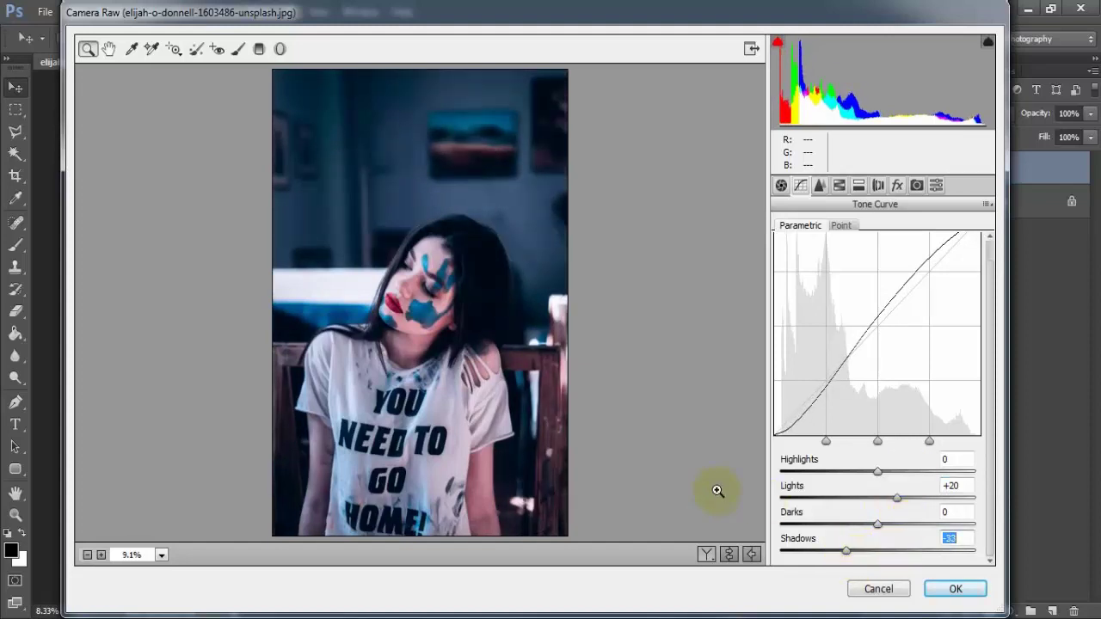
In HSL/Grayscale, set the Aquas hue to -100 and the Blues hue to -13.
click(840, 186)
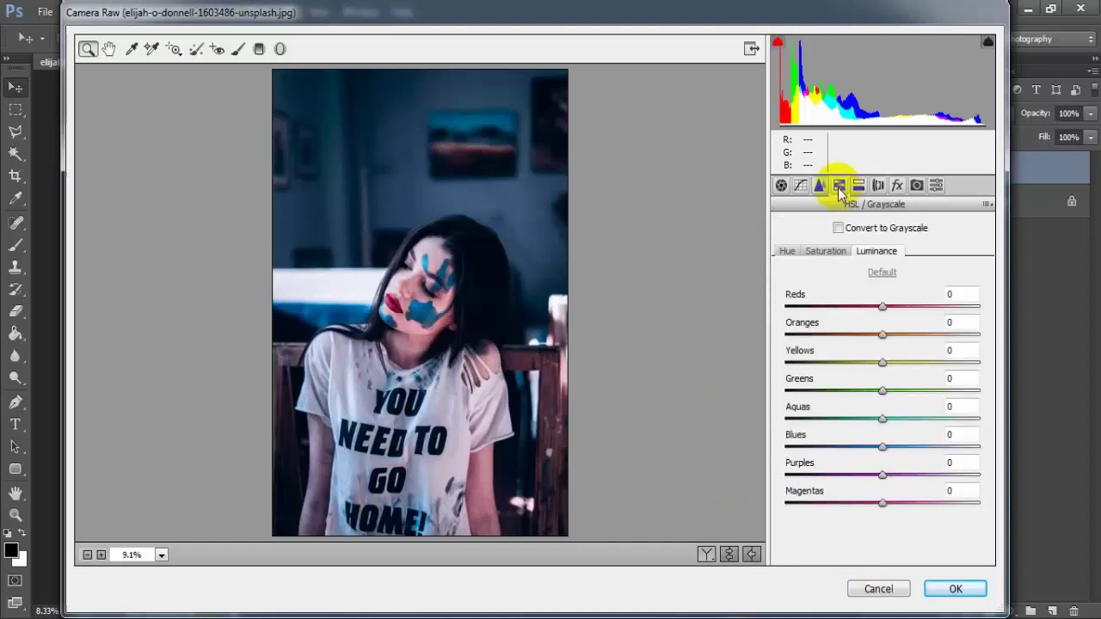
click(785, 251)
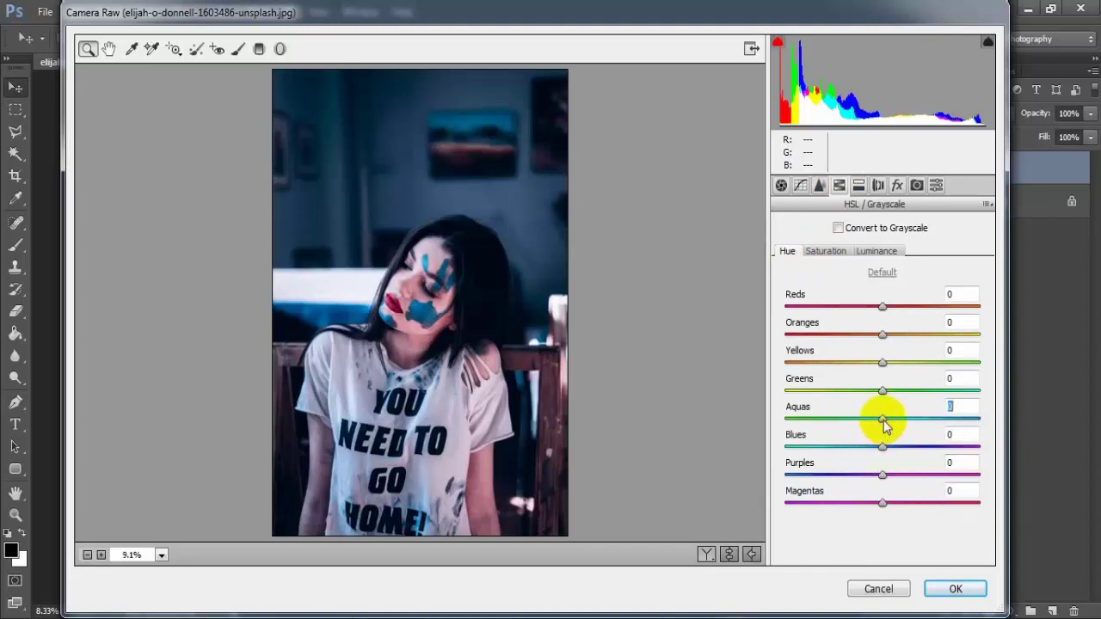
drag(885, 423, 787, 428)
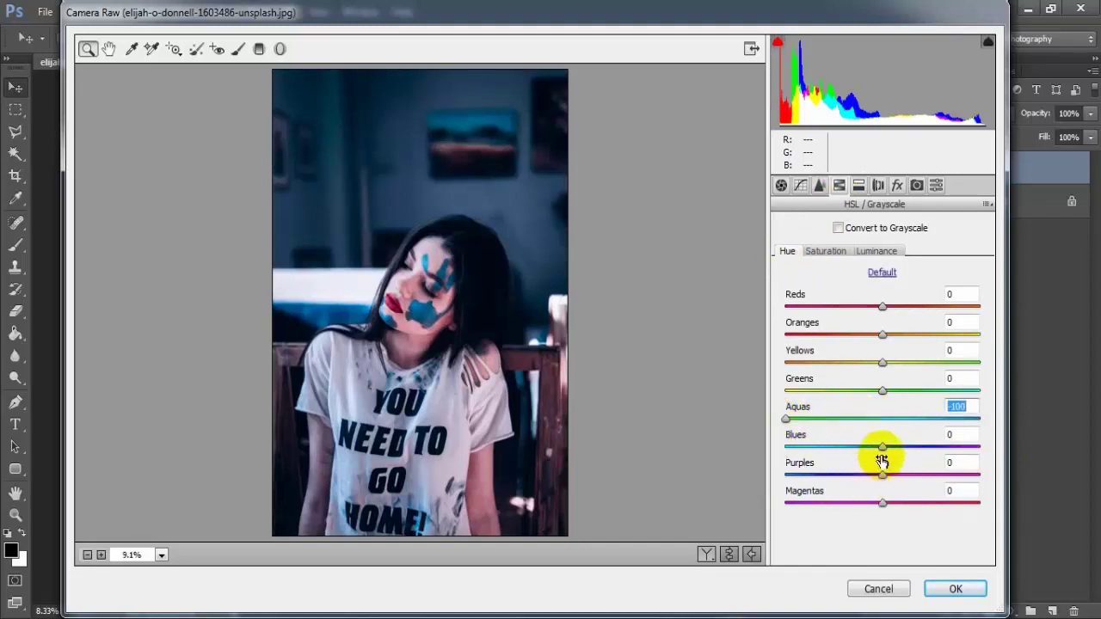
drag(882, 448, 871, 448)
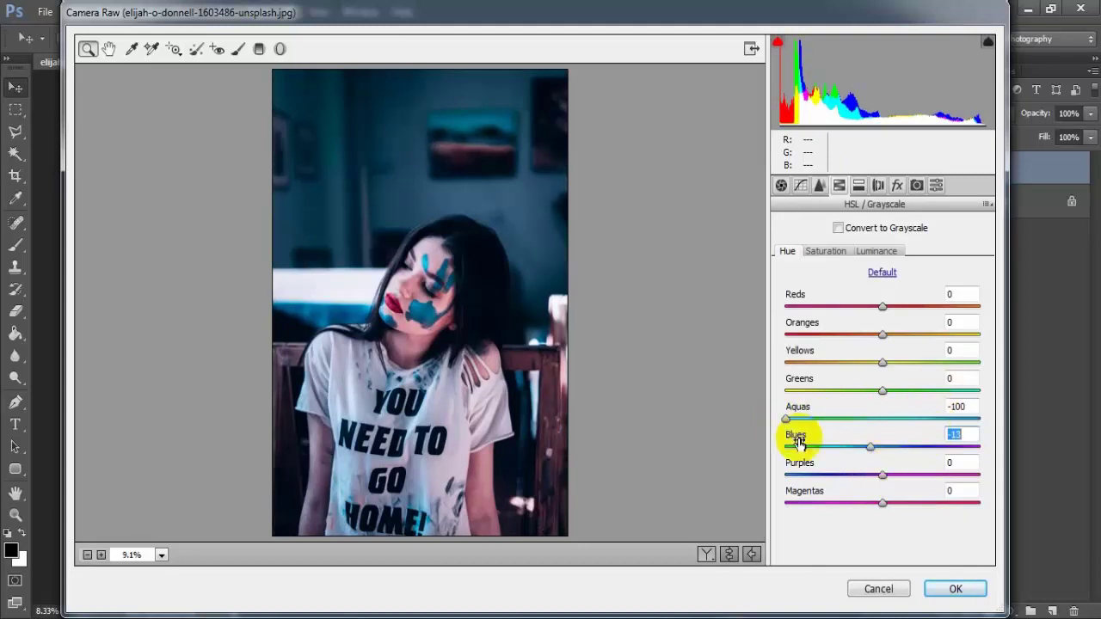
Set saturation to Aquas -100 and Blues +6, and luminance to Aquas -100 and Blues -51.
click(824, 253)
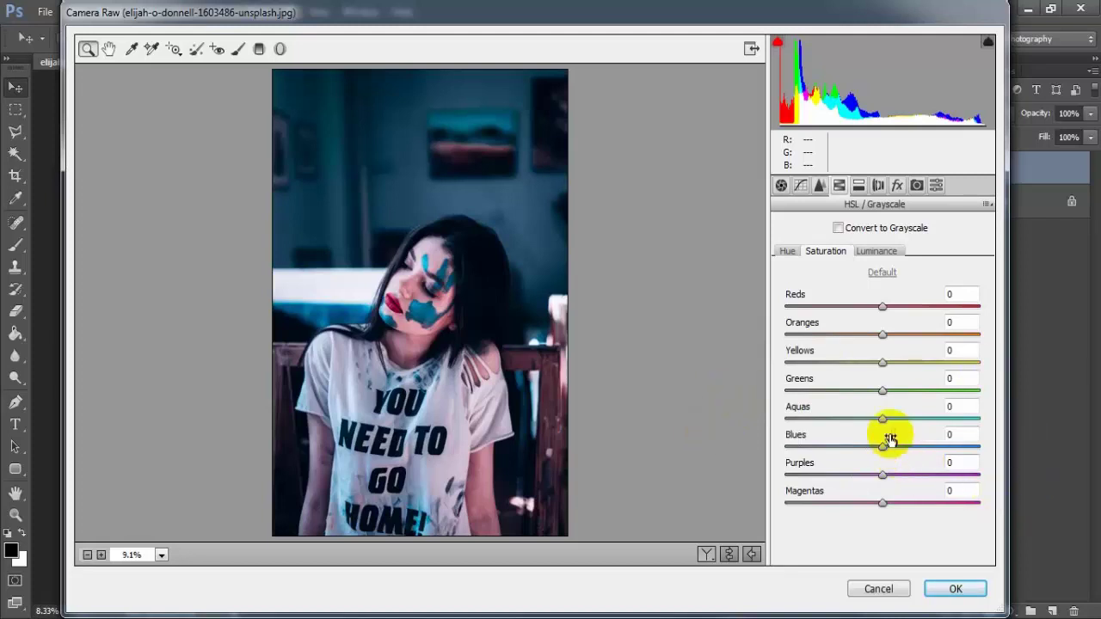
drag(886, 425, 793, 427)
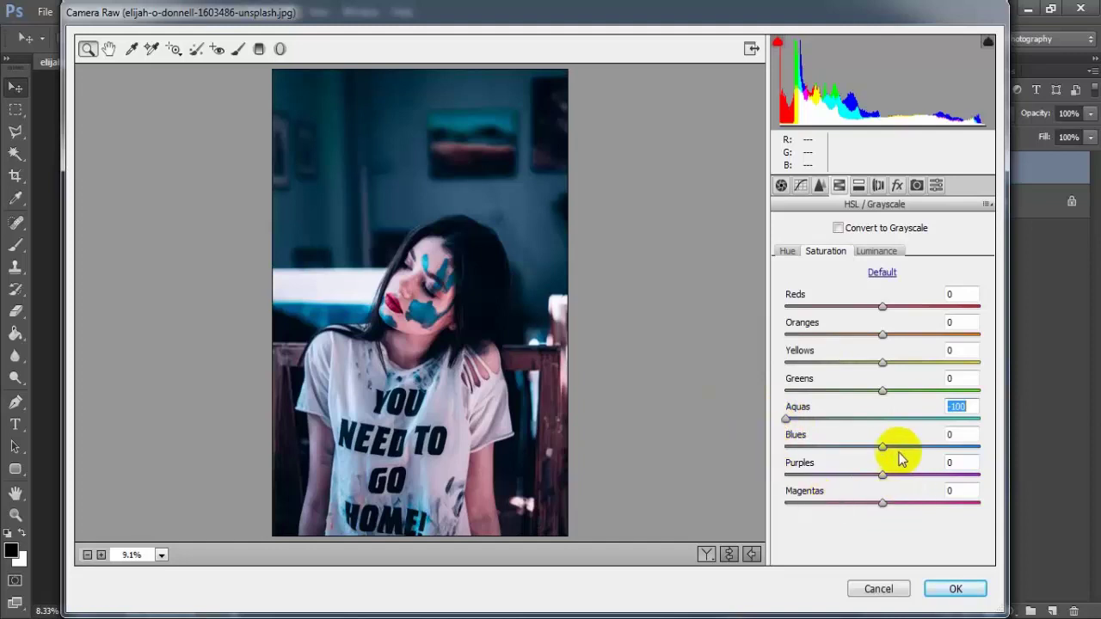
drag(883, 448, 886, 448)
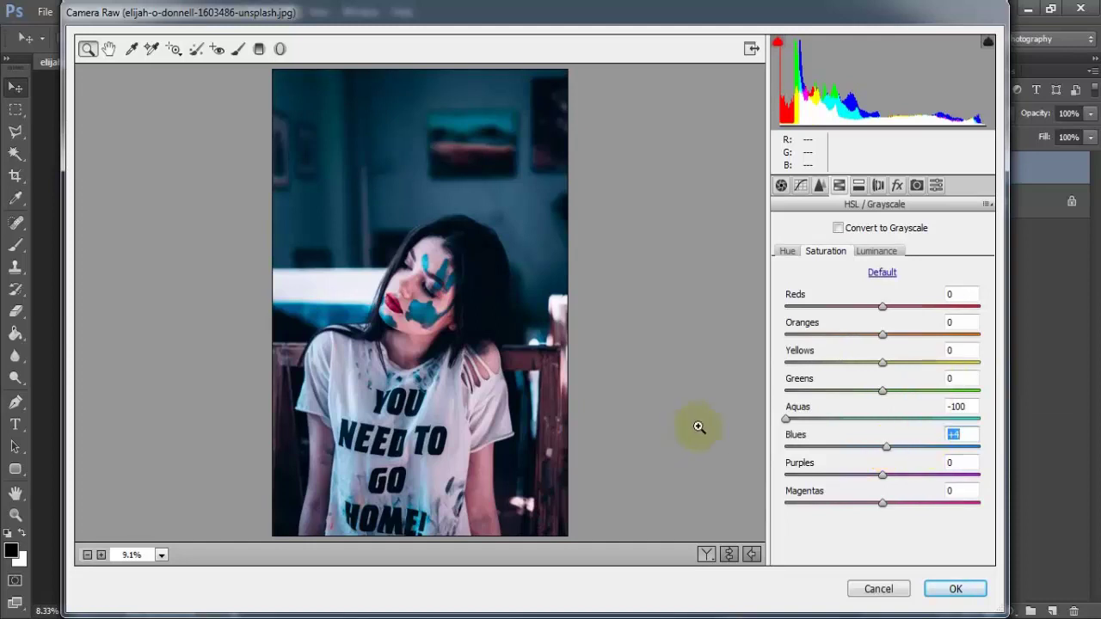
click(875, 254)
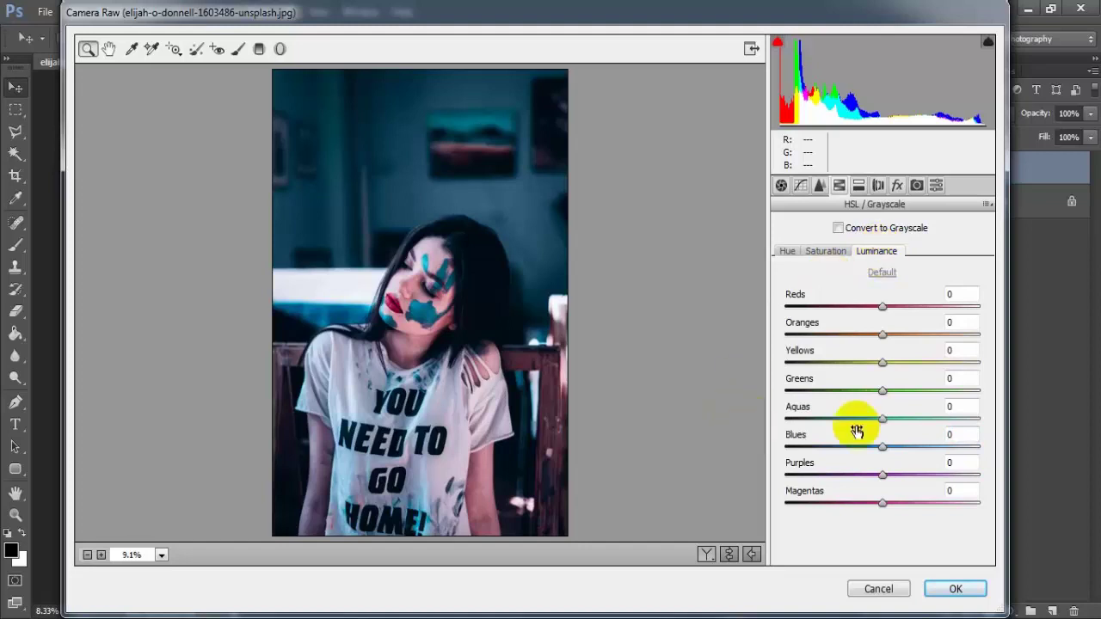
drag(886, 428, 783, 434)
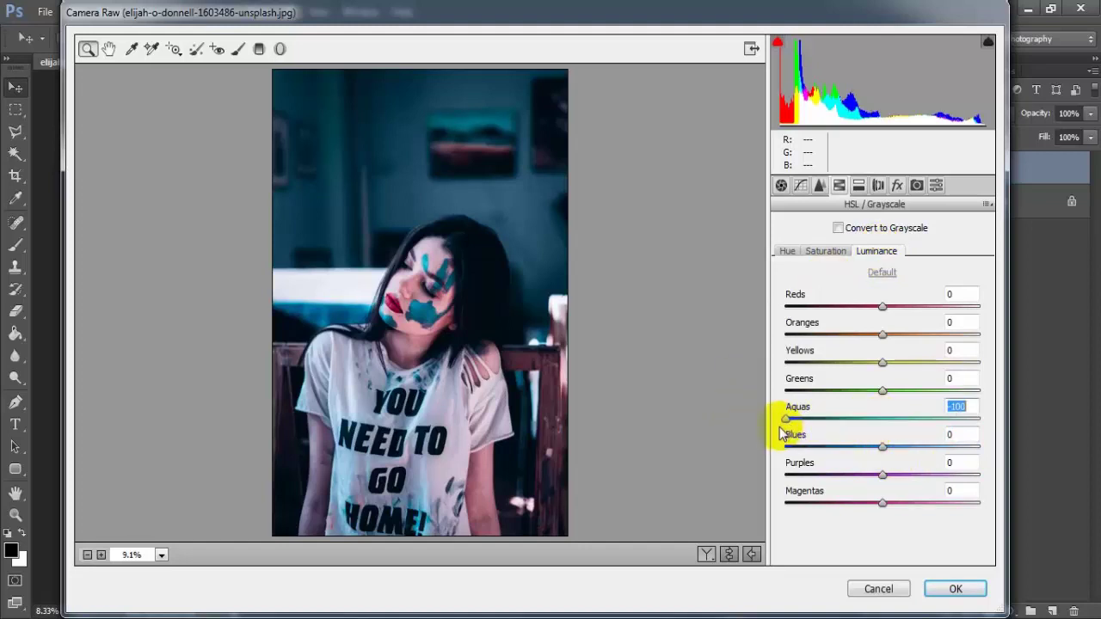
drag(882, 447, 830, 458)
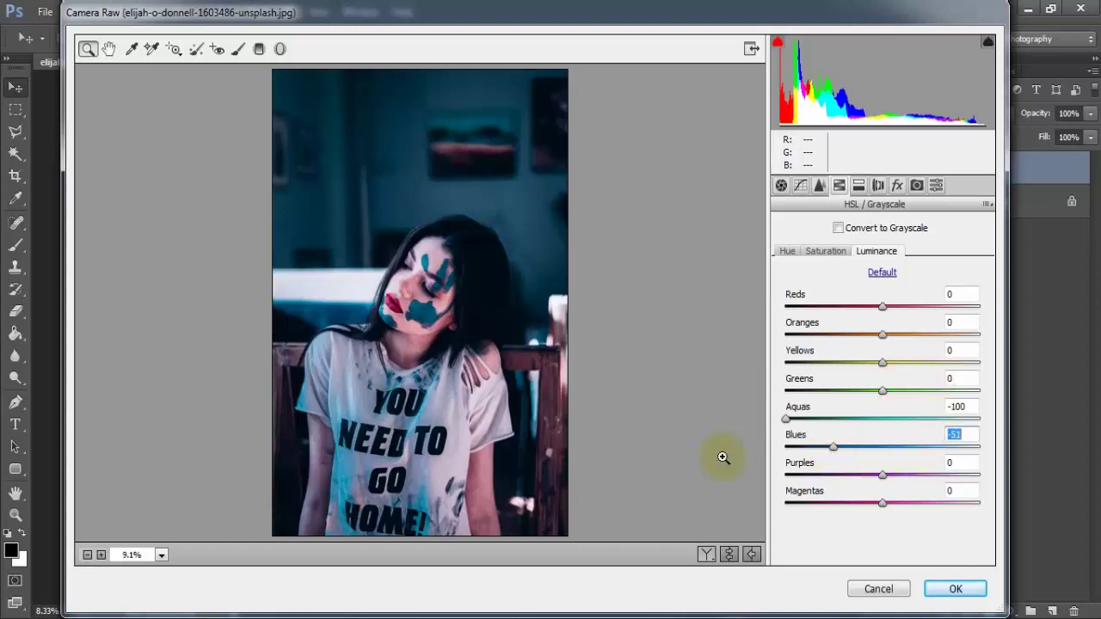
Add a -24 post-crop vignette, view Before/After, and confirm the Camera Raw grade with OK.
click(897, 186)
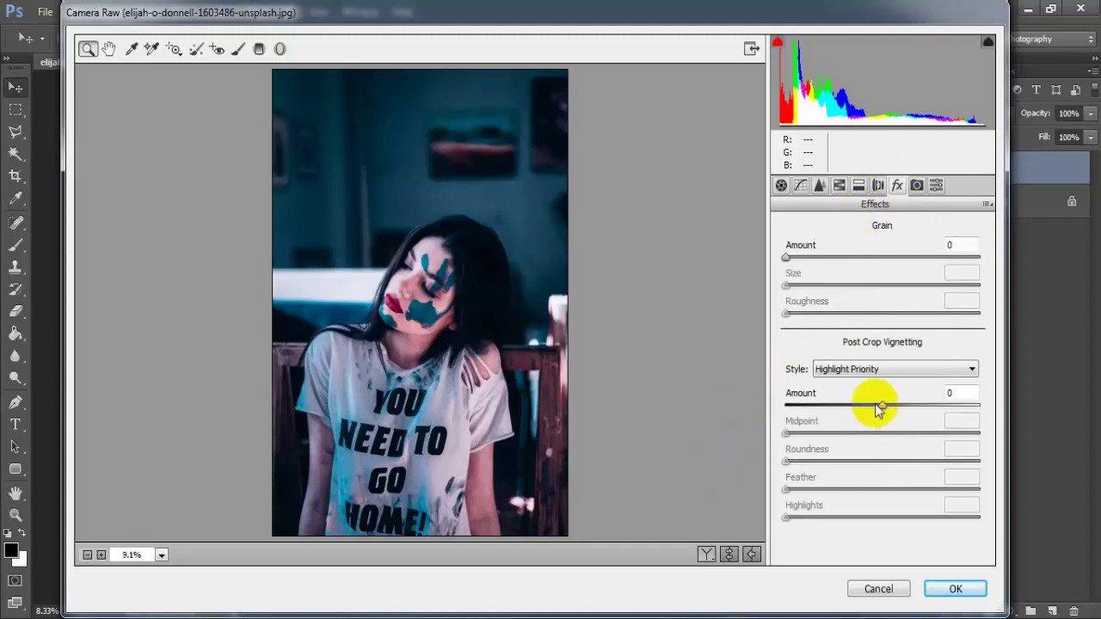
drag(881, 403, 865, 415)
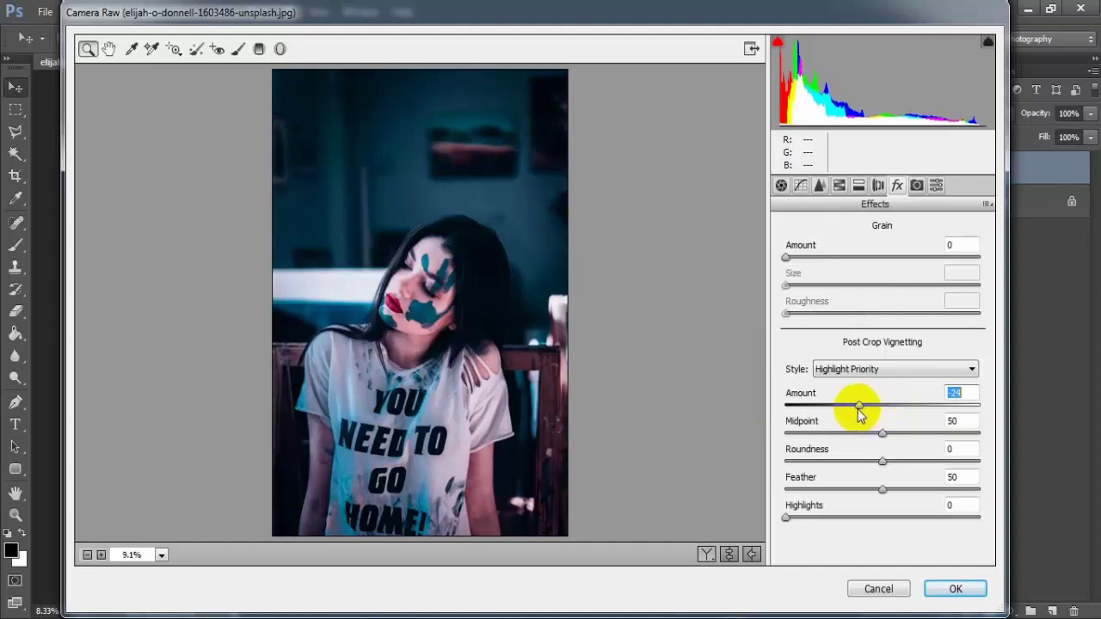
click(705, 554)
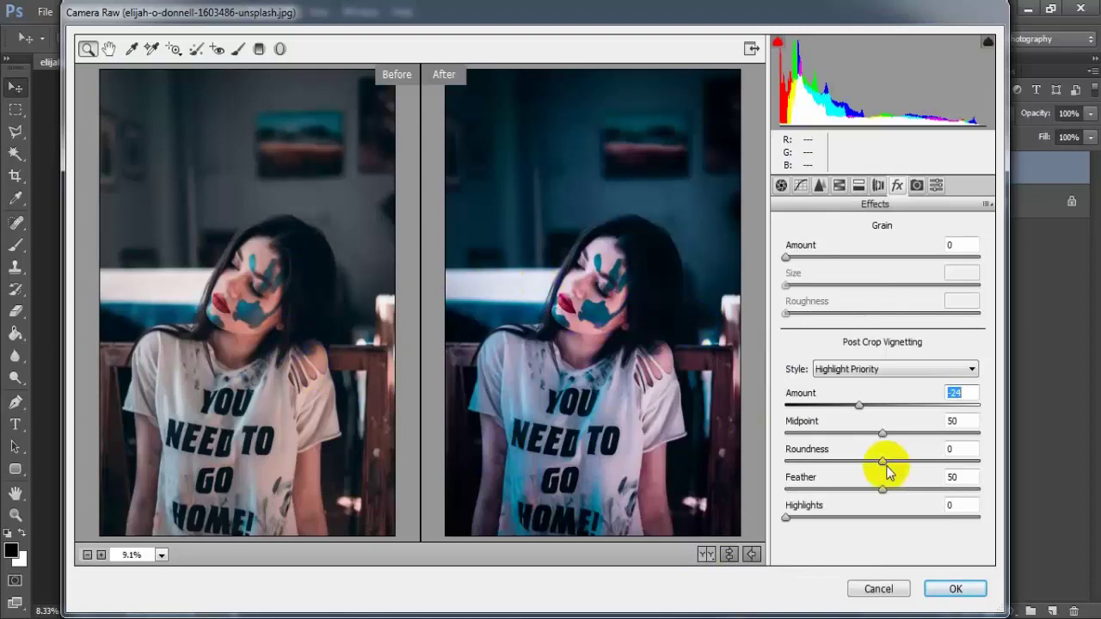
click(954, 588)
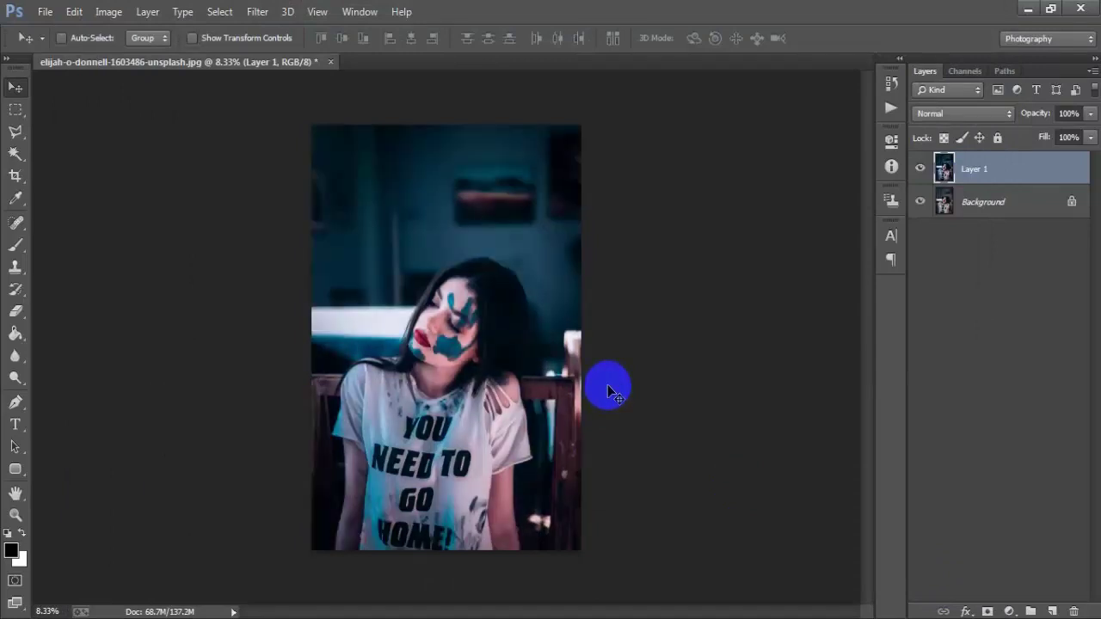
Zoom in and toggle Layer 1's visibility to compare the graded photo with its original.
key(ctrl+plus)
scroll(637, 310, down, 1)
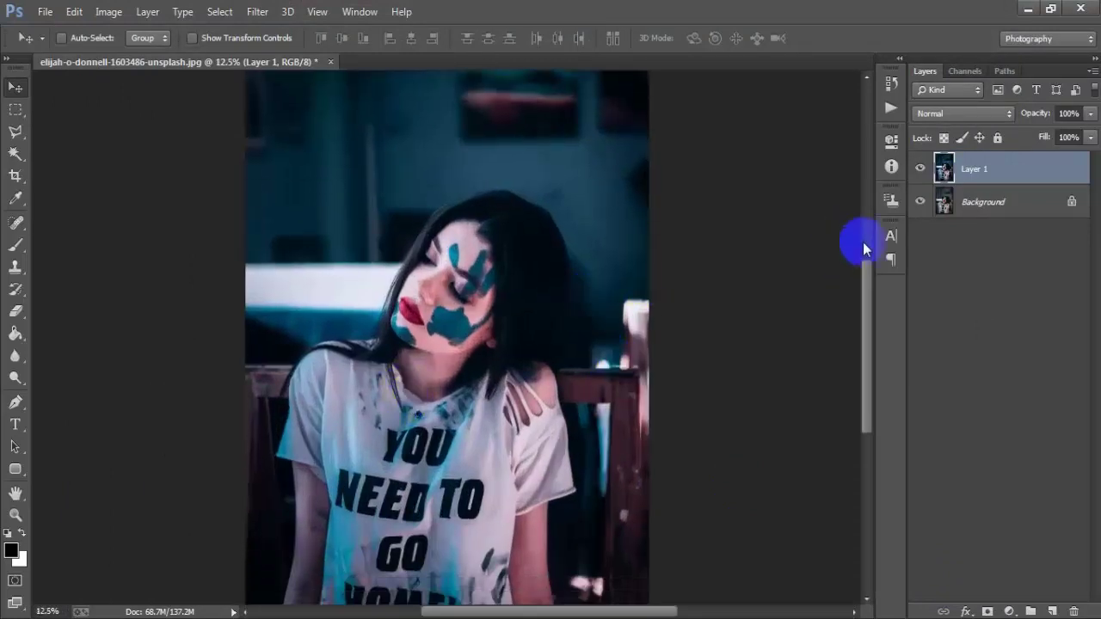
click(921, 169)
click(921, 169)
click(921, 169)
click(921, 170)
On the seated-woman portrait, toggle the teal-graded Layer 1 on and off, zoomed in and zoomed out.
click(478, 63)
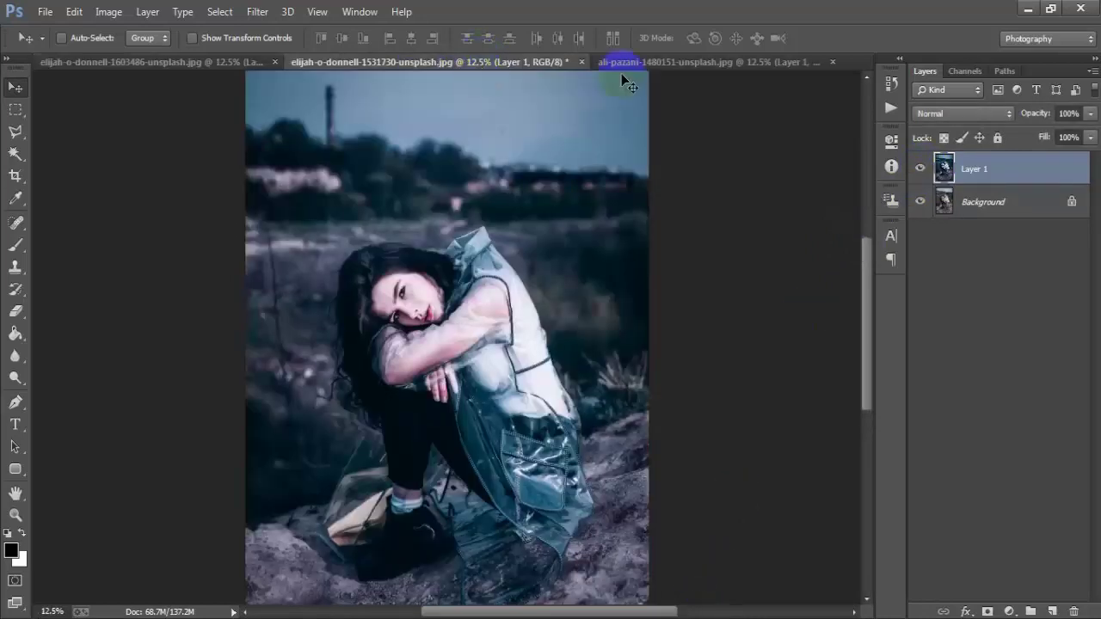
click(920, 169)
click(920, 169)
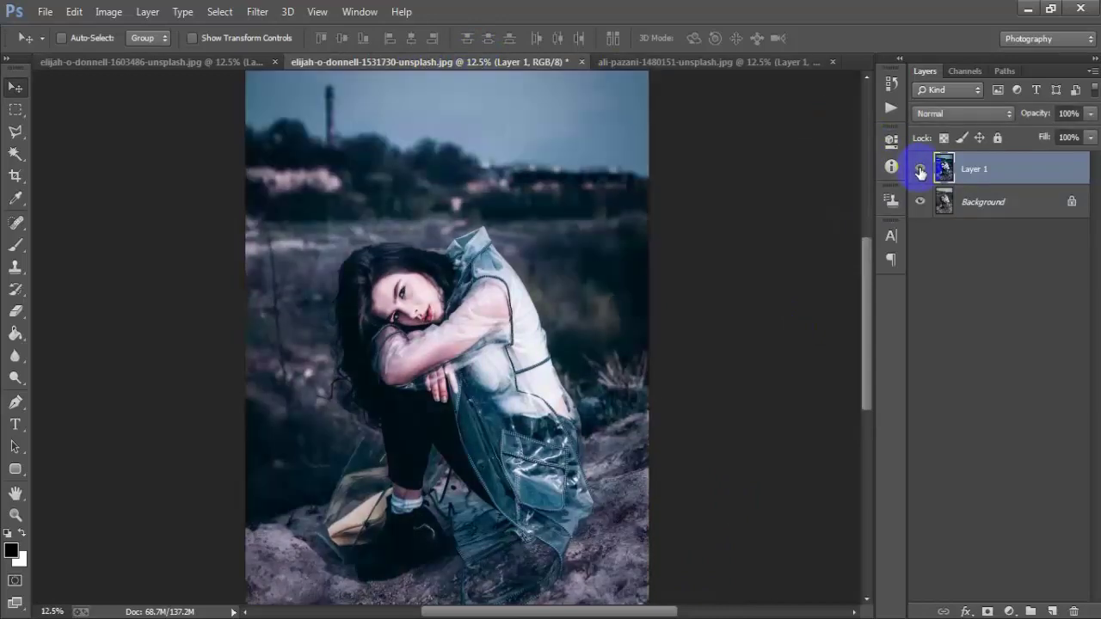
click(920, 169)
click(920, 169)
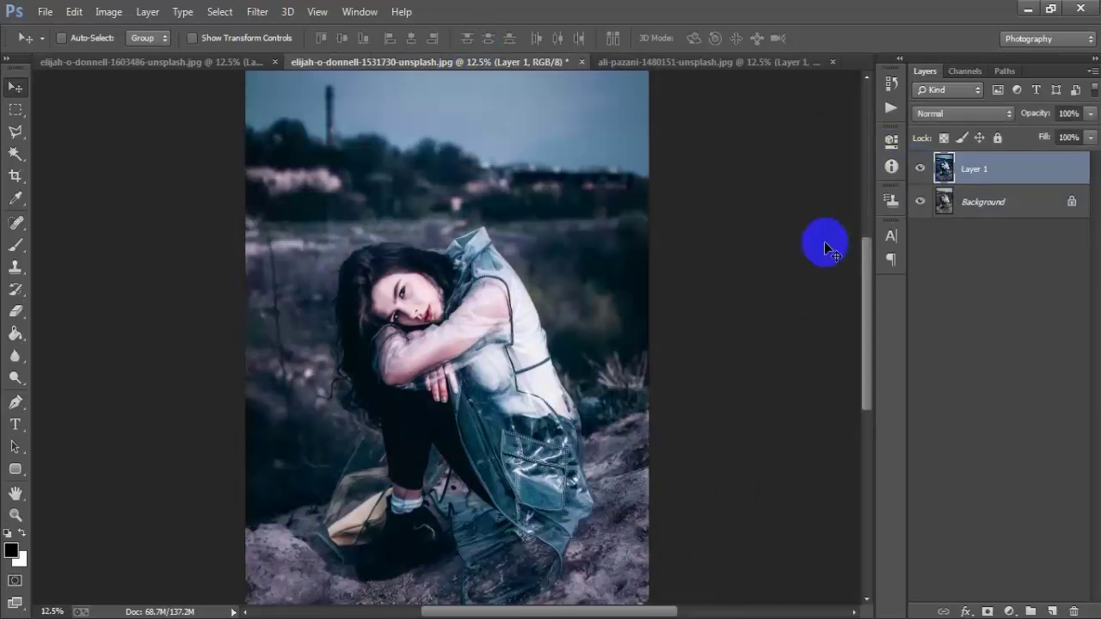
key(ctrl+minus)
click(921, 170)
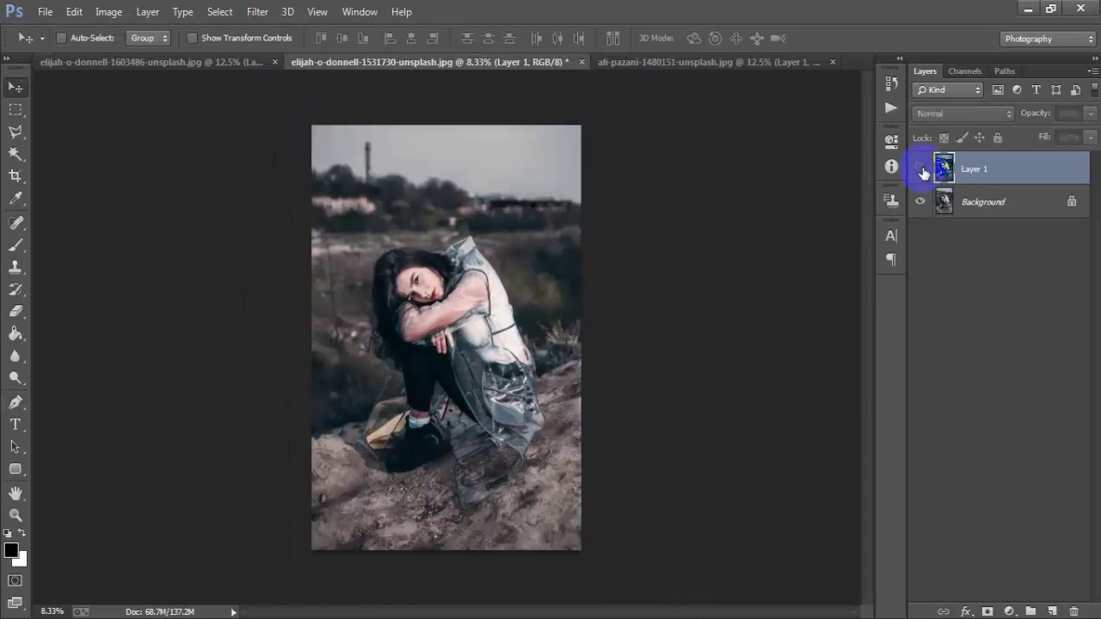
click(920, 170)
On the ali-pazani blonde portrait, compare the image with and without the teal grade, zoomed in and zoomed out.
click(706, 64)
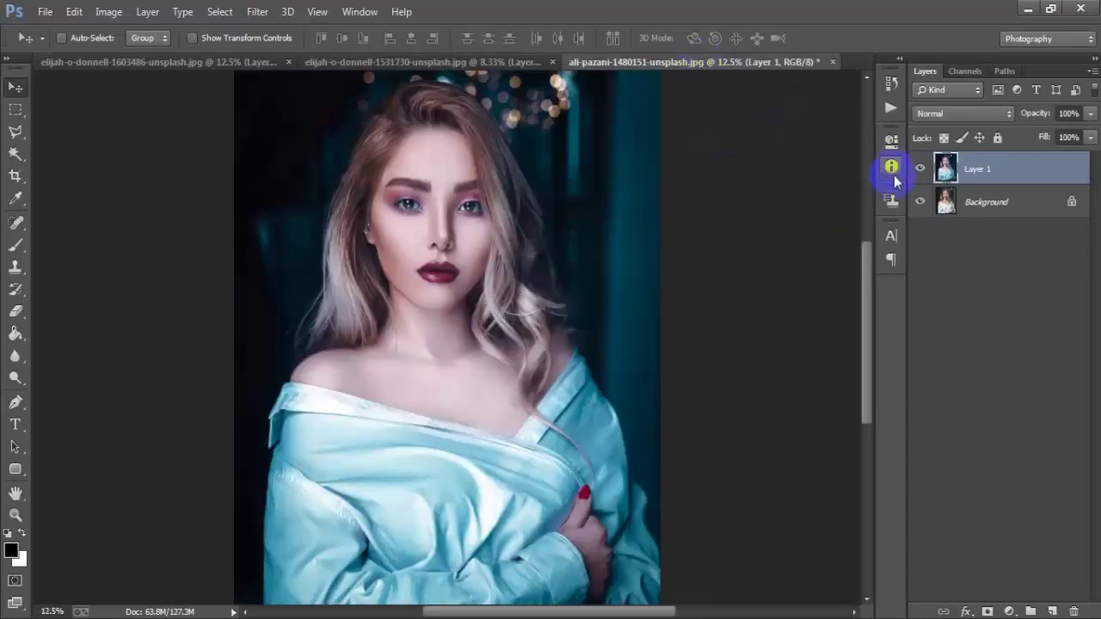
click(920, 170)
click(920, 169)
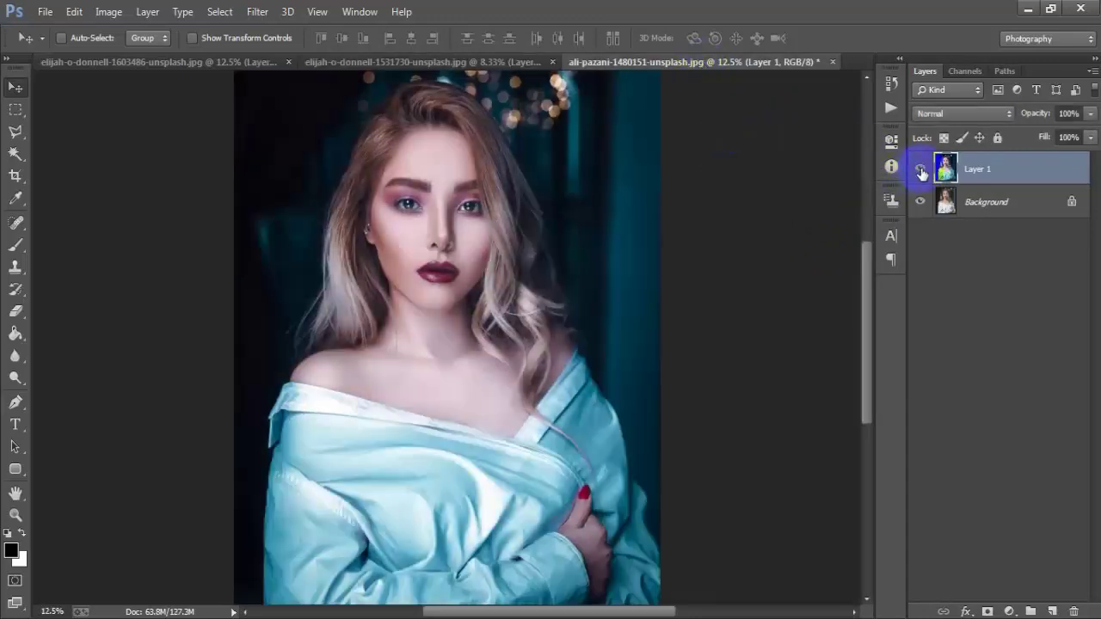
click(921, 169)
click(920, 170)
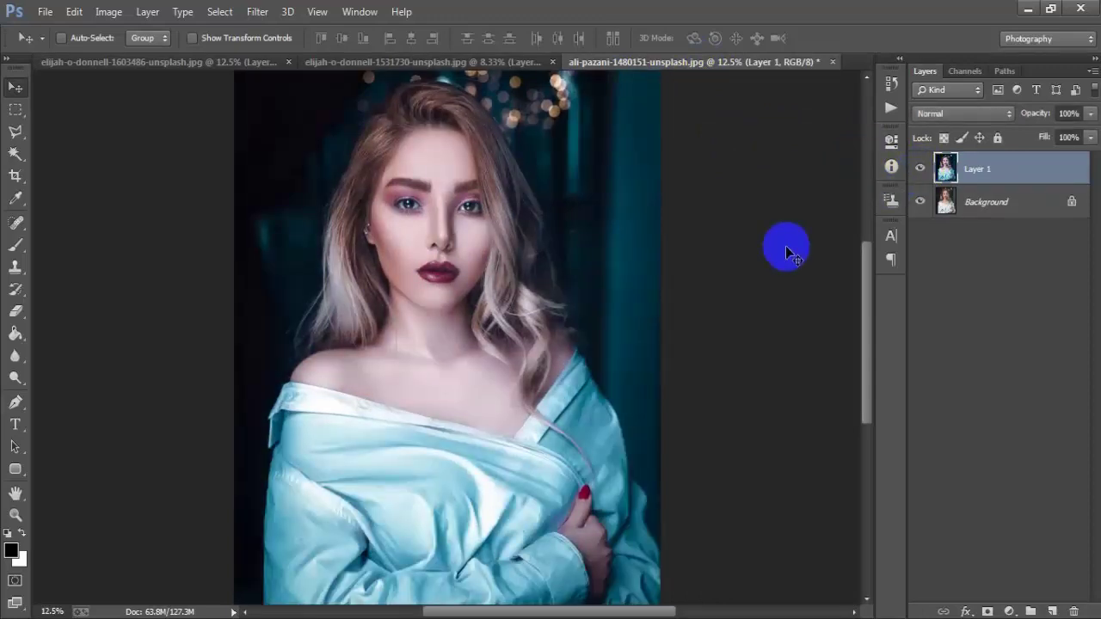
key(ctrl+minus)
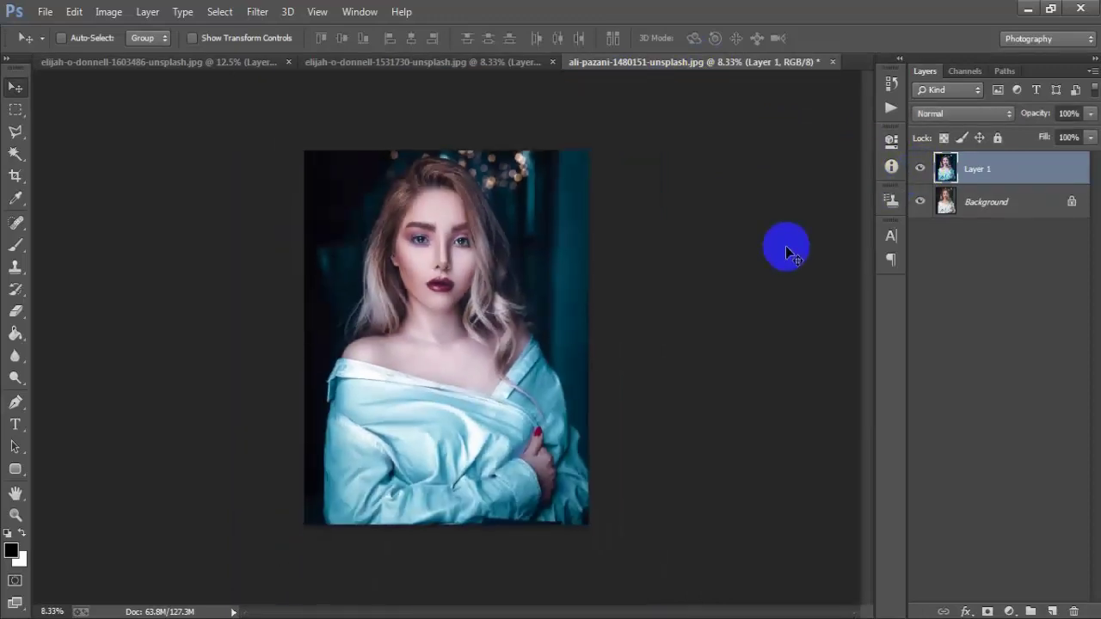
click(920, 169)
click(920, 169)
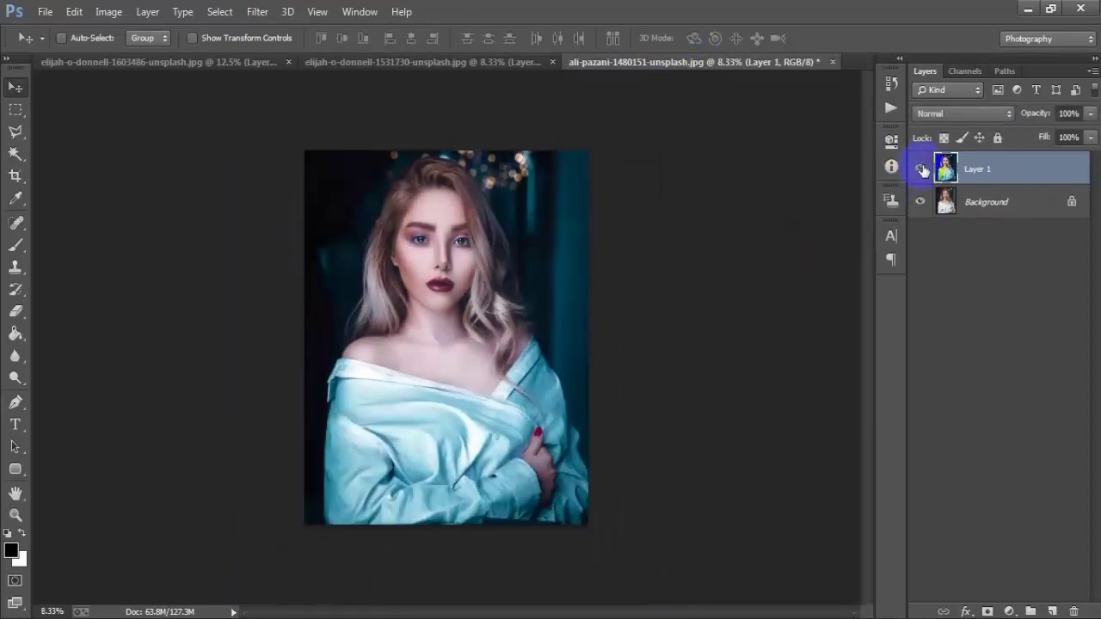
click(920, 170)
click(920, 170)
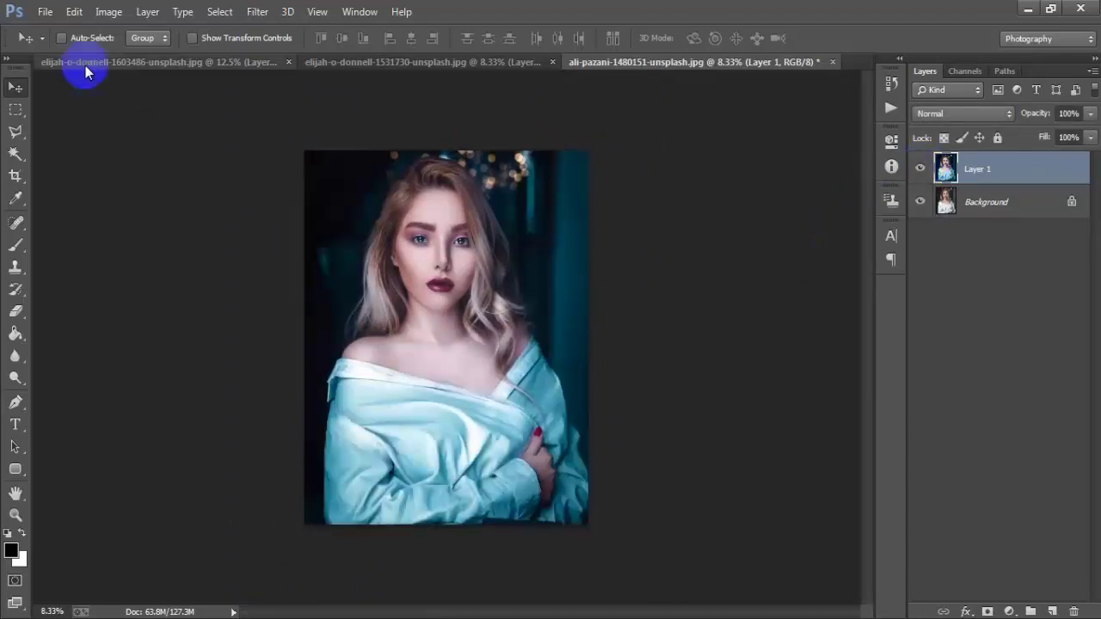
Open kal-visuals-695791-unsplash.jpg from the Edit Like folder and dock it as a tab.
click(45, 12)
click(64, 46)
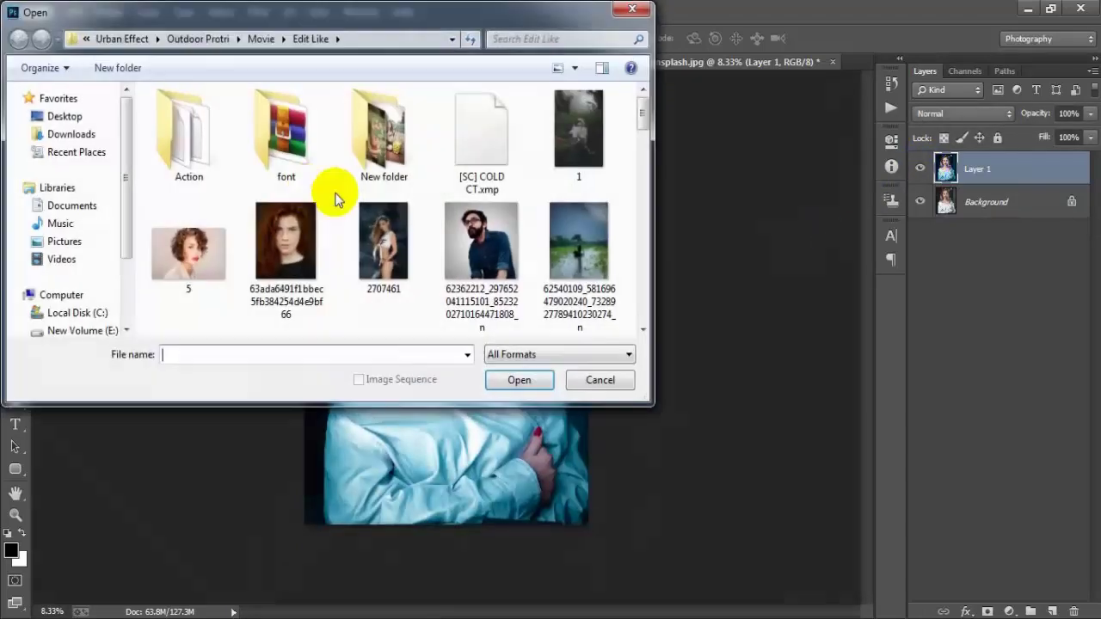
double_click(383, 129)
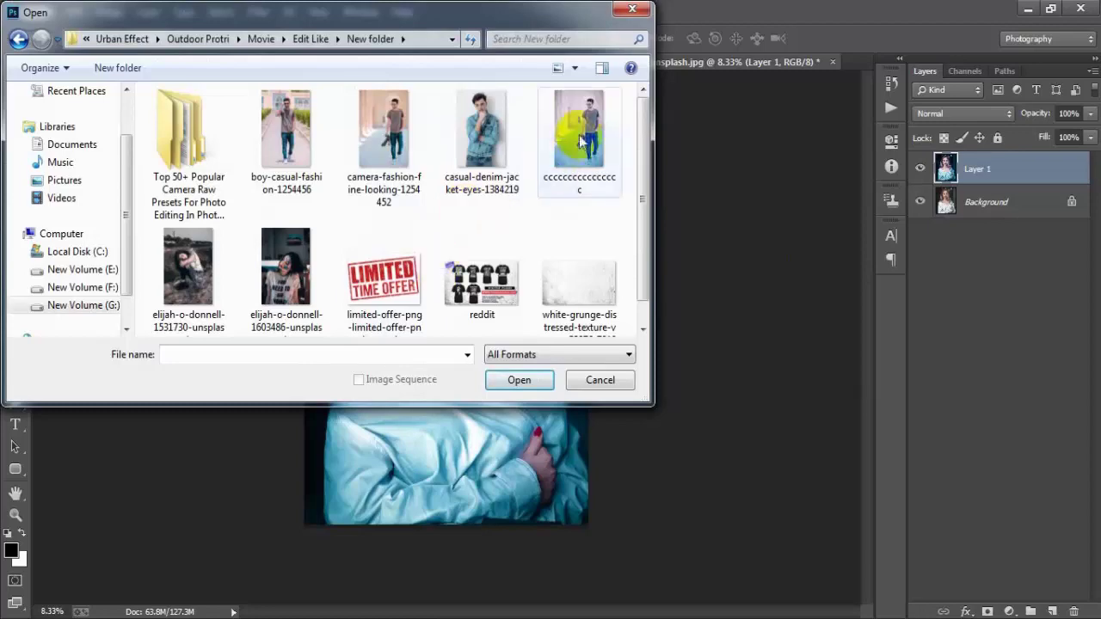
drag(641, 167, 645, 198)
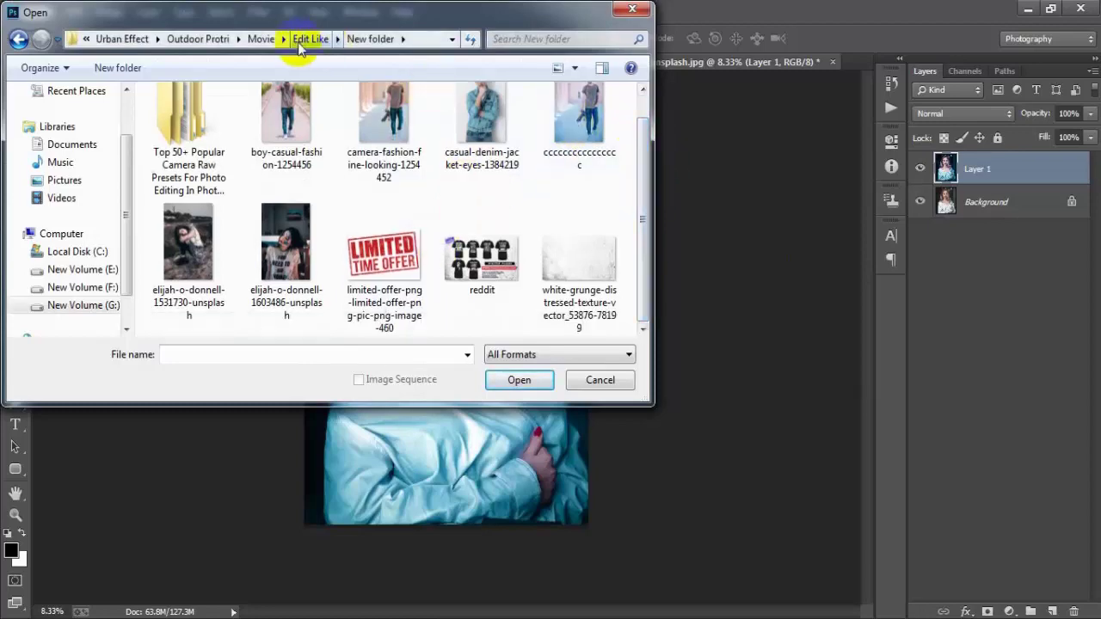
click(309, 38)
mouse_move(642, 126)
mouse_down()
mouse_move(637, 315)
mouse_move(636, 251)
mouse_up()
click(480, 198)
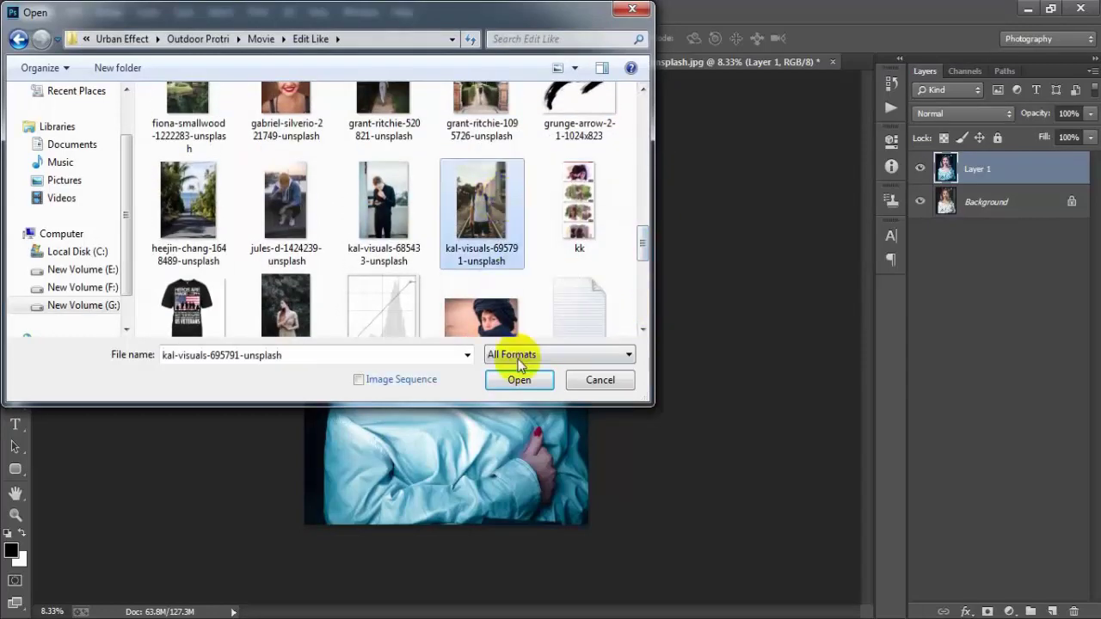
click(514, 376)
drag(172, 82, 693, 67)
Duplicate the railway photo's background and reapply the last Camera Raw teal grade to it.
key(ctrl+j)
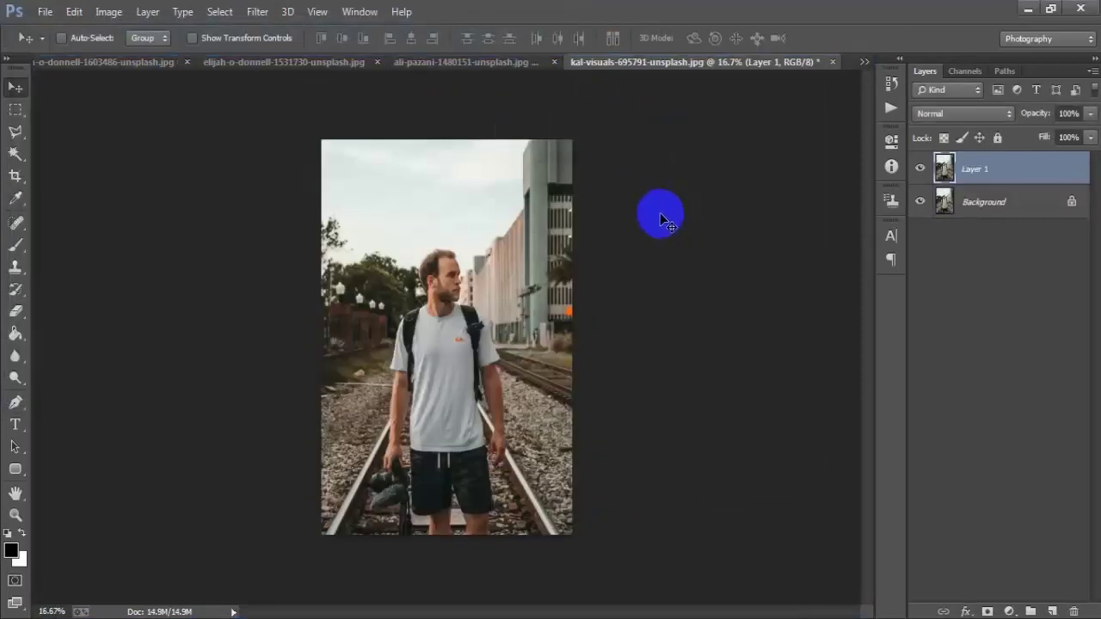
click(257, 11)
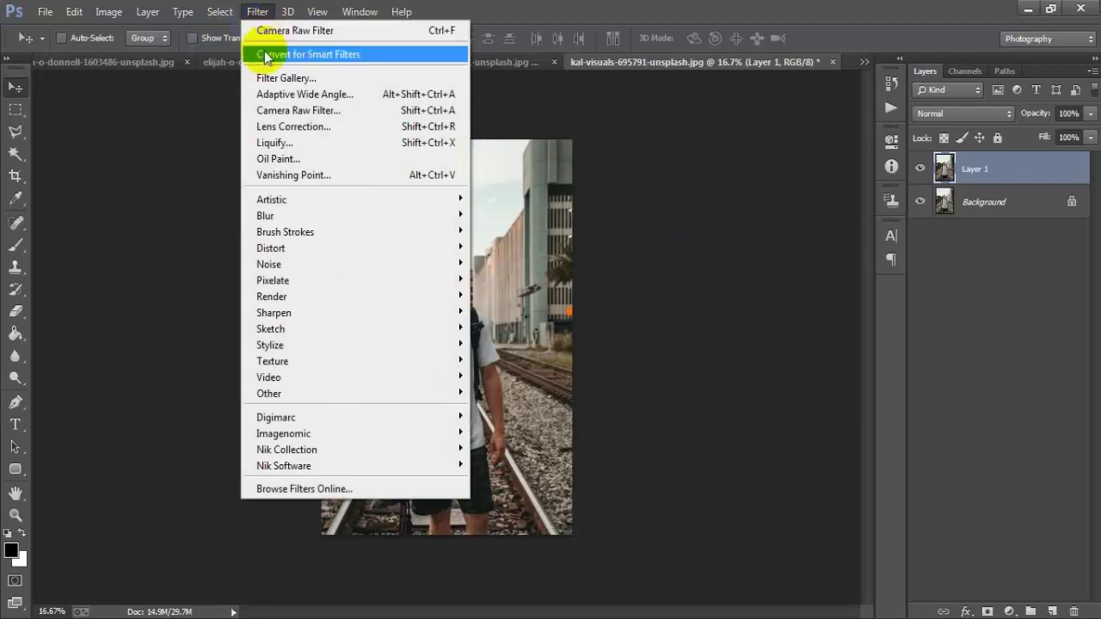
click(351, 33)
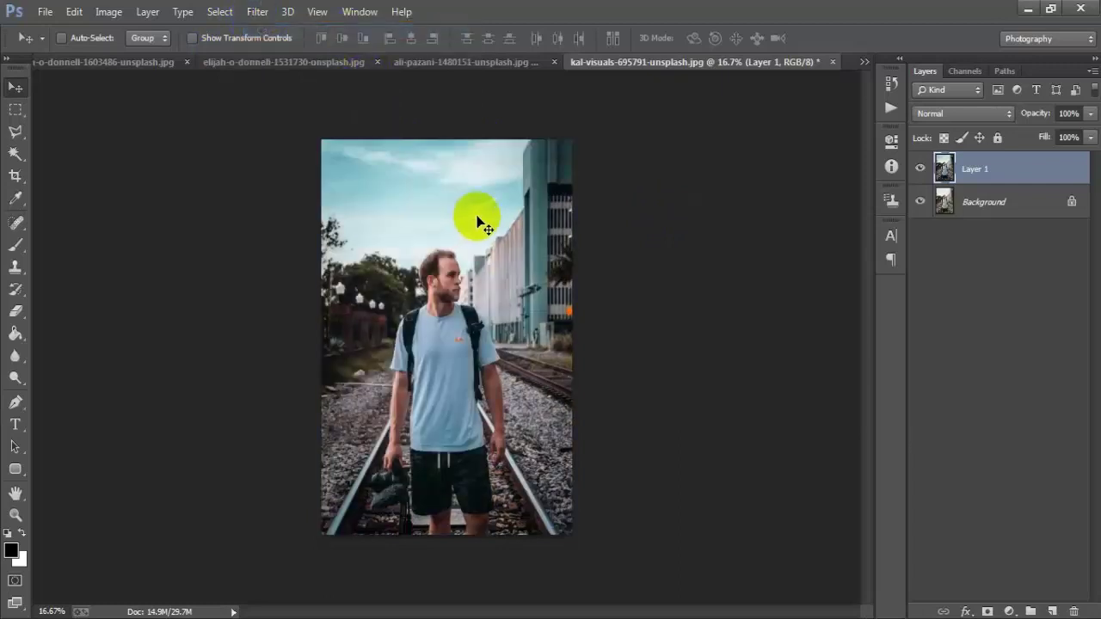
Zoom to 25%, compare the graded layer with the original, then return to the ali-pazani portrait.
key(ctrl+plus)
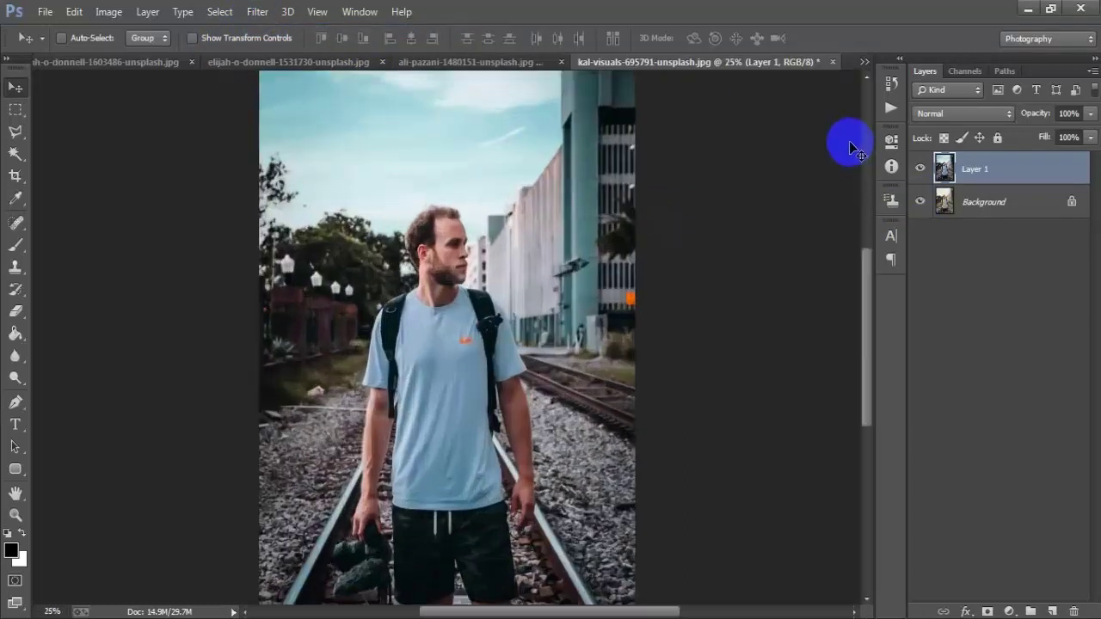
click(920, 170)
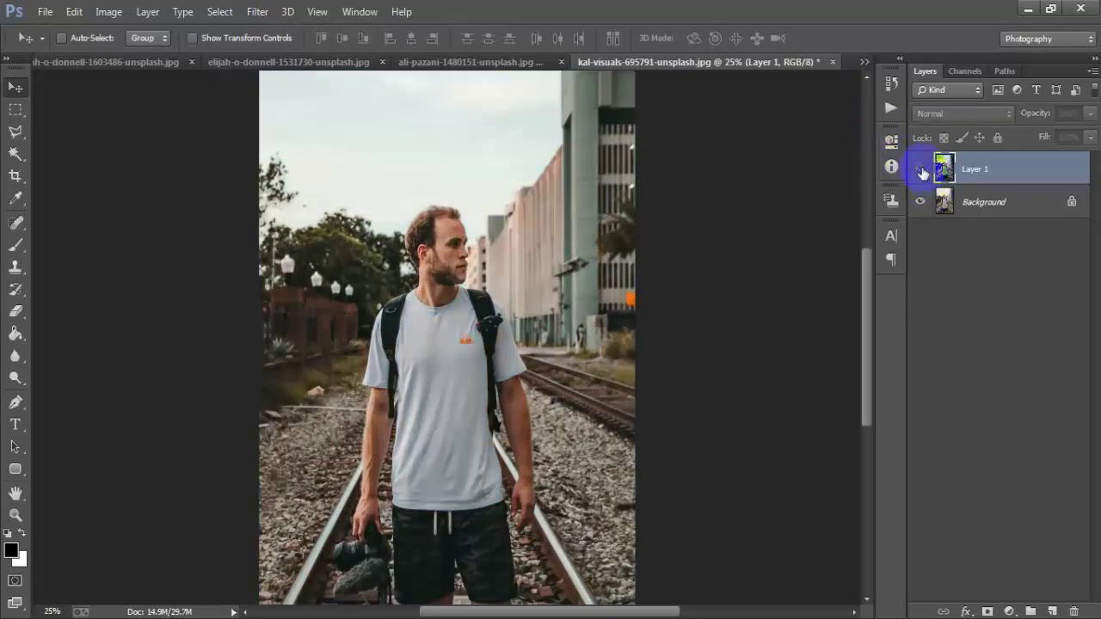
click(921, 170)
click(920, 169)
click(920, 169)
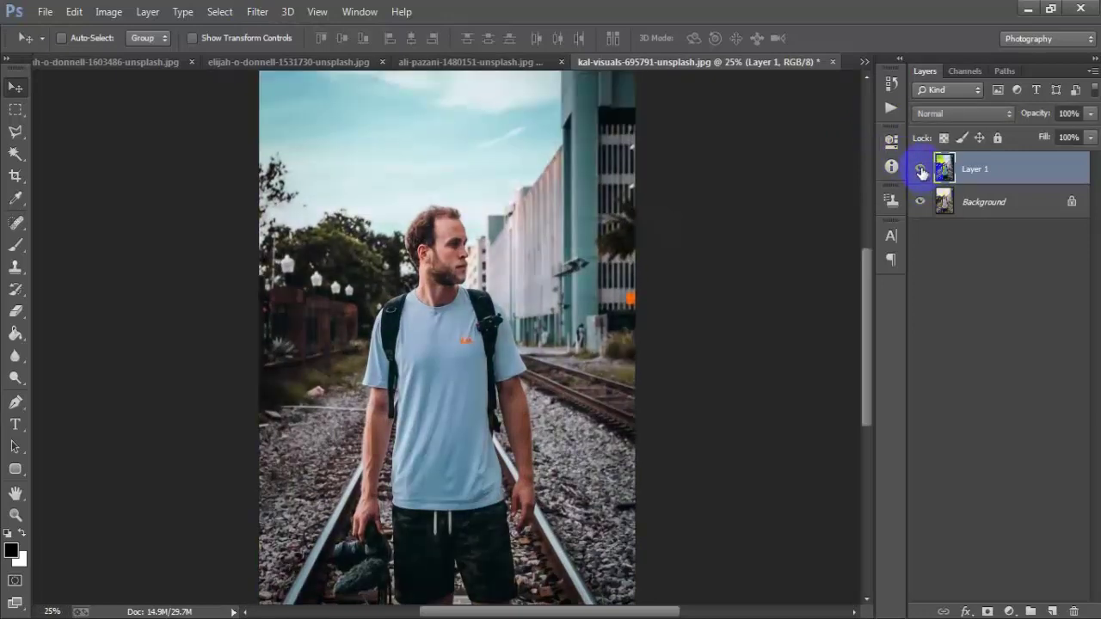
click(499, 60)
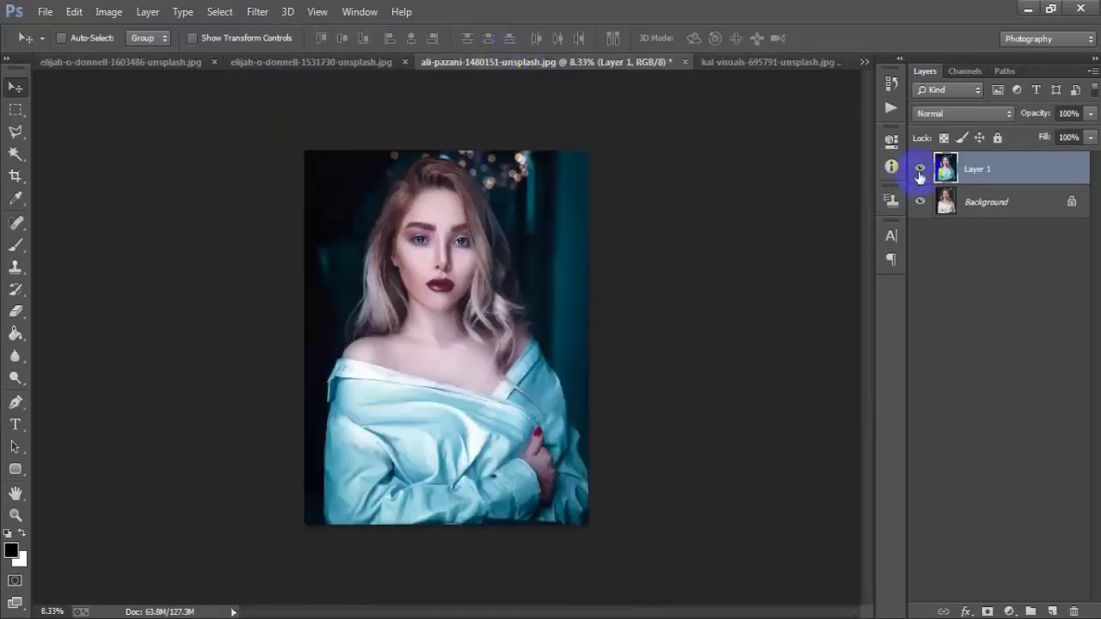
Toggle the blonde portrait's Layer 1 to compare the original against the teal grade.
click(920, 171)
click(920, 172)
click(920, 172)
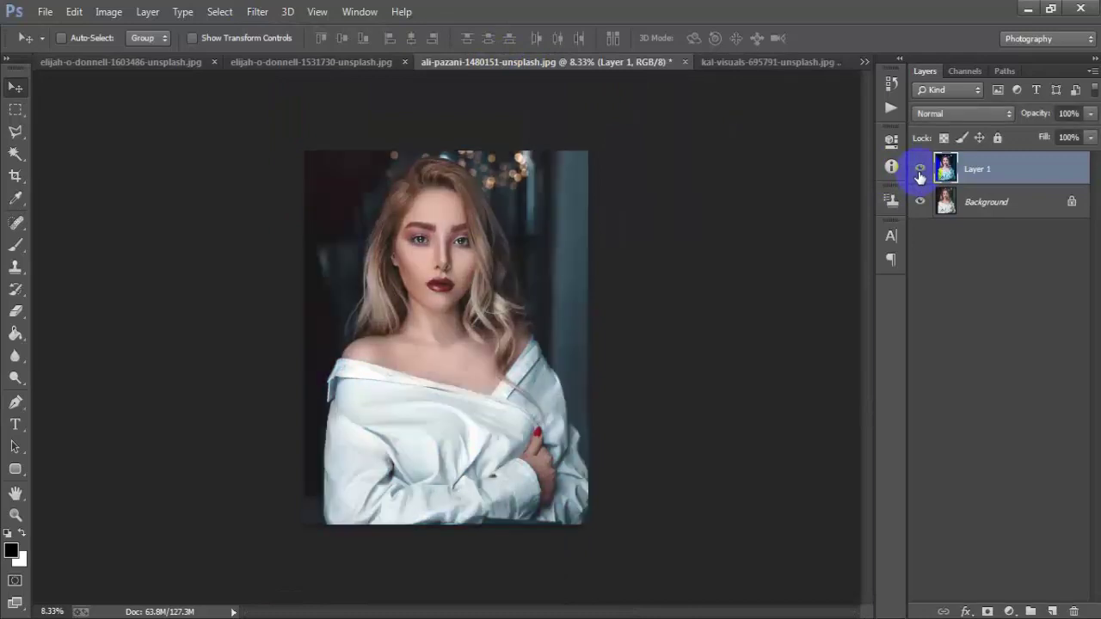
click(920, 172)
On the elijah-o-donnell-1531730 crouching-woman photo, flip between the original and the graded version.
click(356, 66)
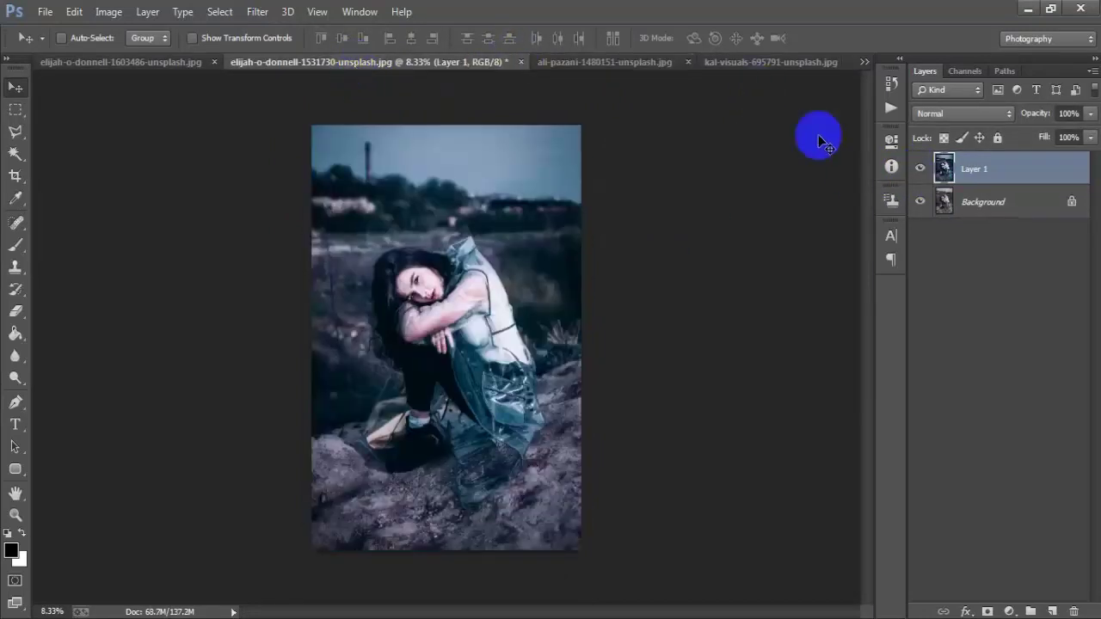
click(920, 172)
click(920, 172)
click(920, 172)
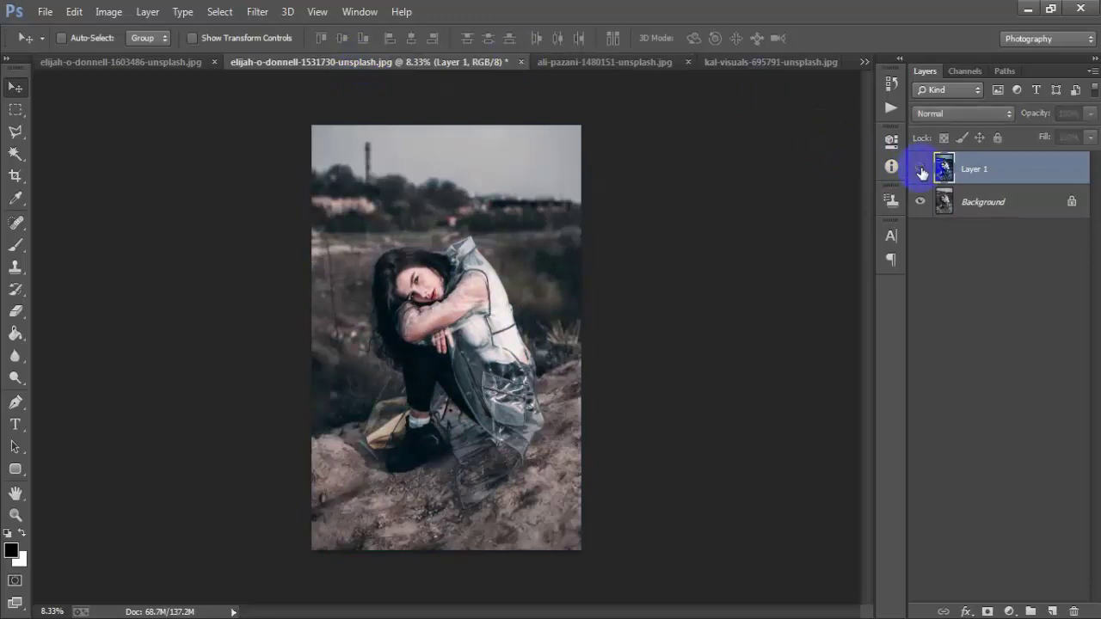
click(920, 172)
On the elijah-o-donnell-1603486 painted-face photo, zoom out and compare with and without the grade.
click(182, 65)
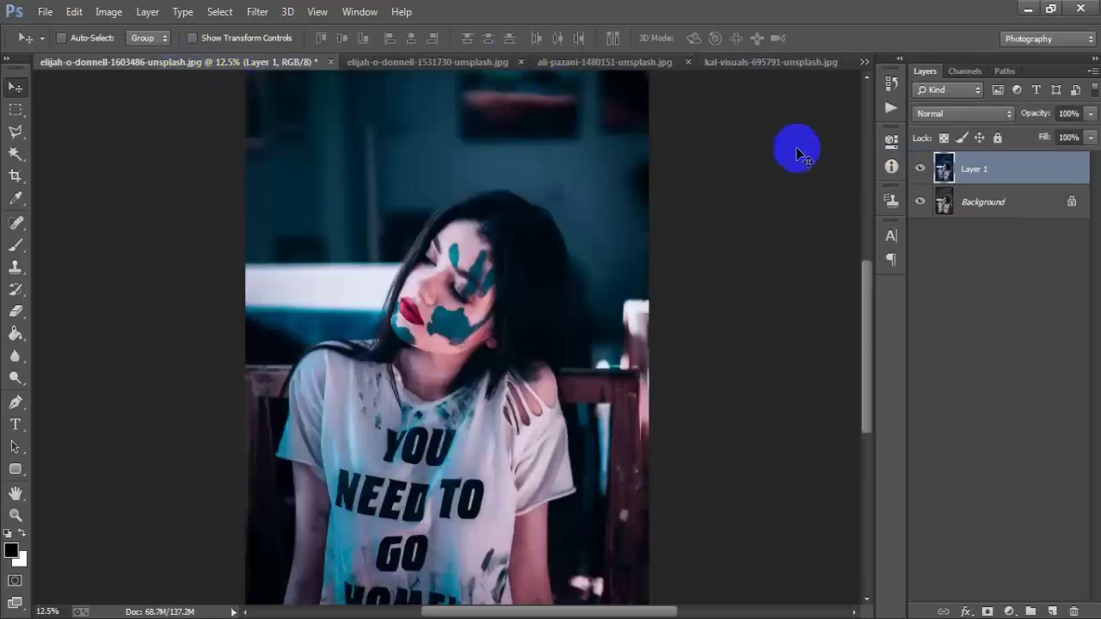
click(921, 170)
click(920, 169)
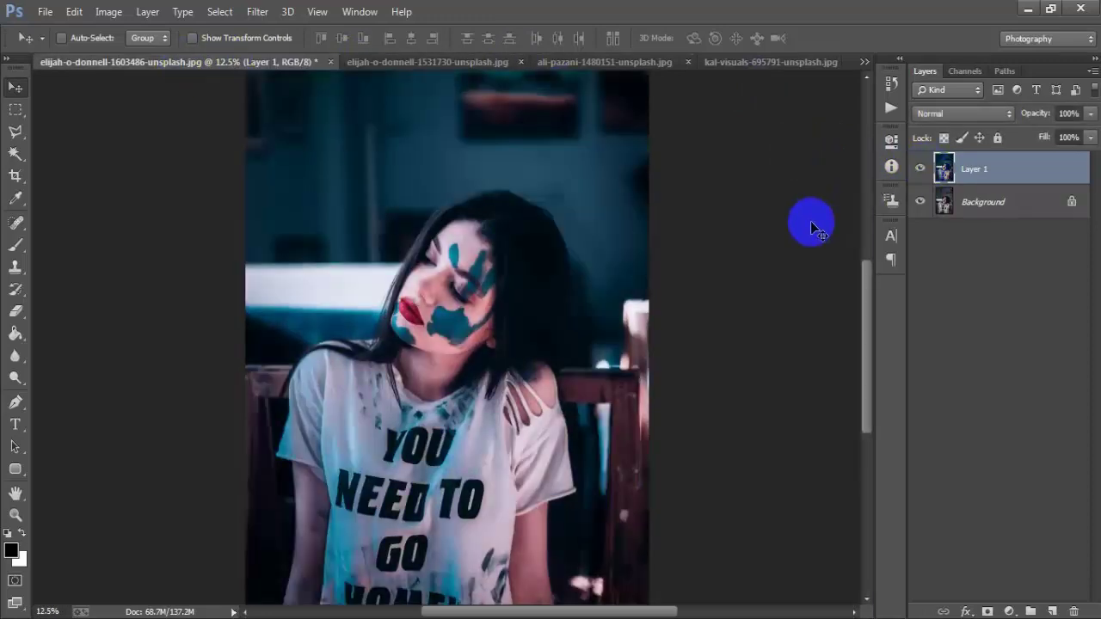
key(ctrl+minus)
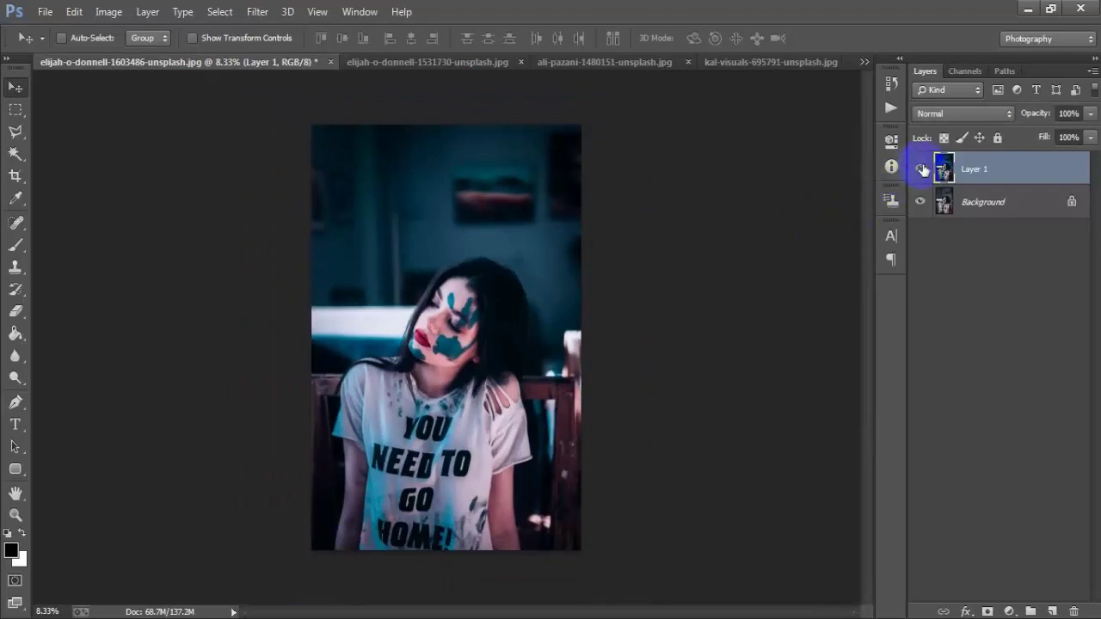
click(920, 170)
click(920, 169)
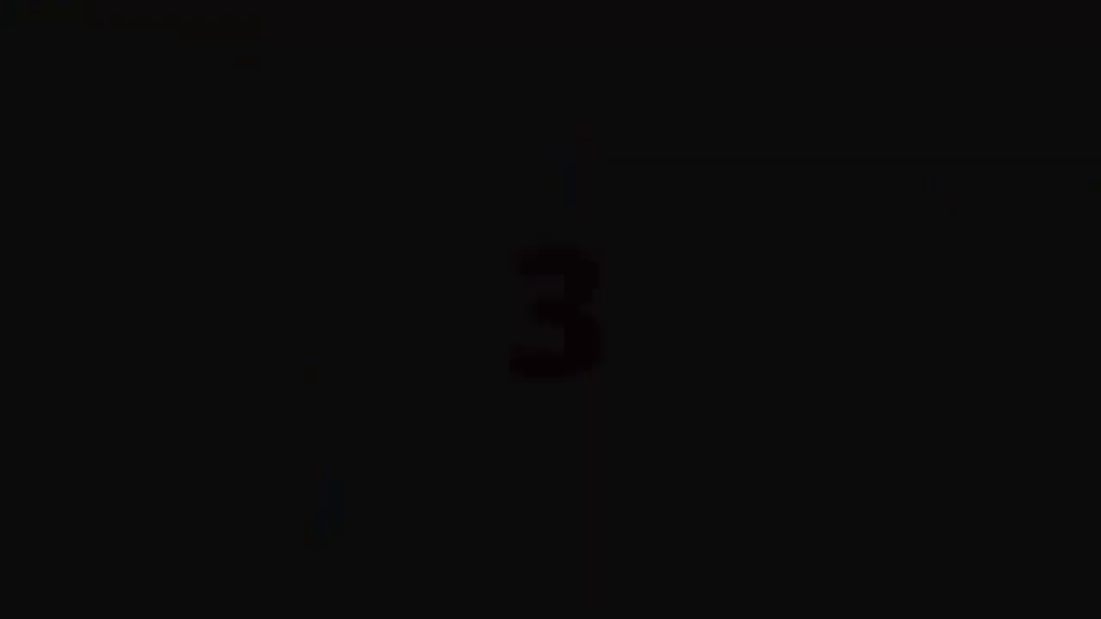